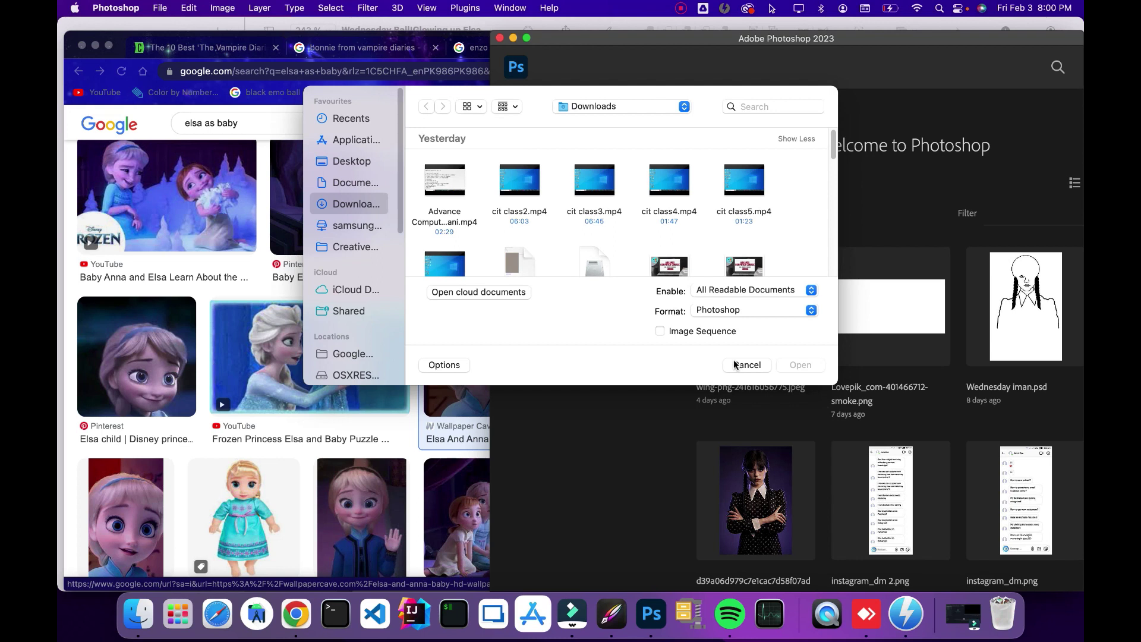
Create a new document from the custom 2048 x 2048 px preset at 72 ppi with a white background
{"action": "left_click", "coordinate": [538, 126]}
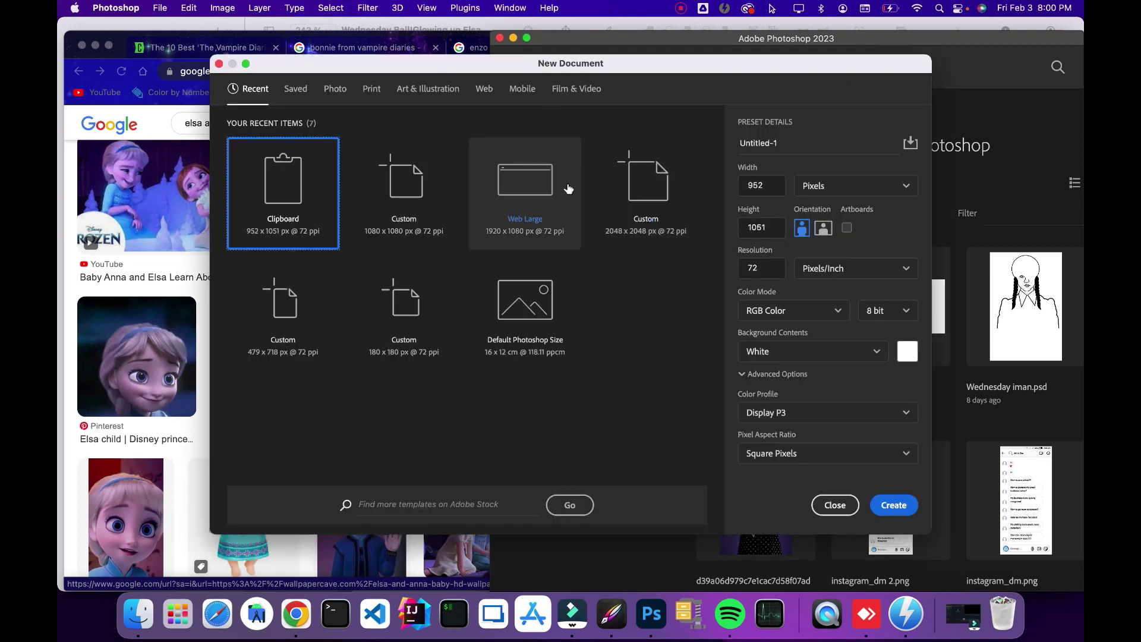
{"action": "left_click", "coordinate": [548, 209]}
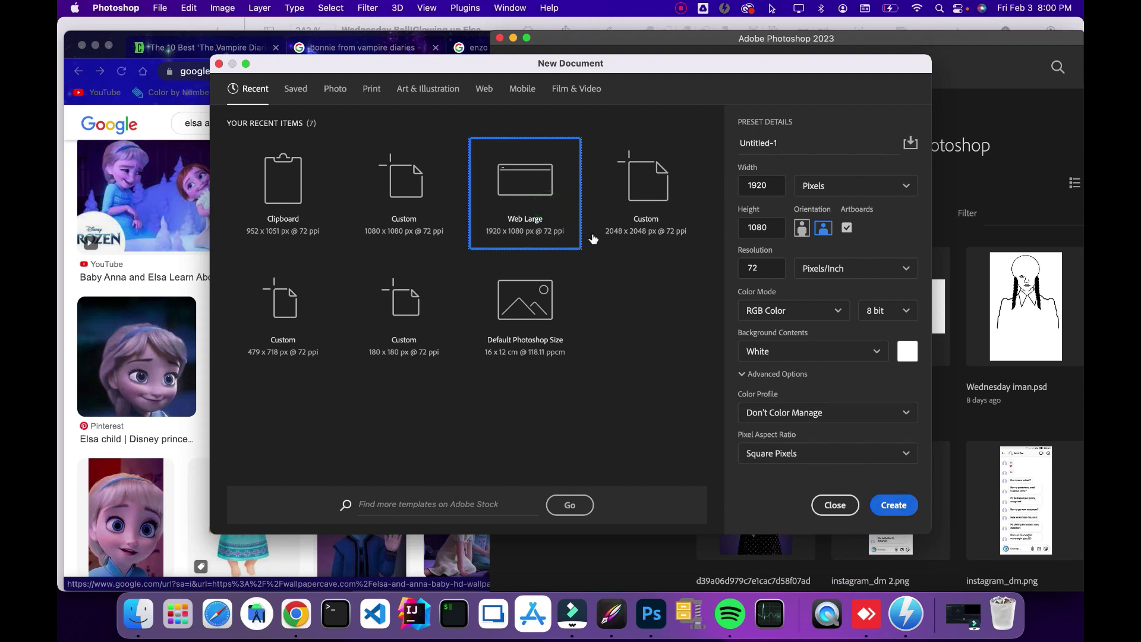
{"action": "left_click", "coordinate": [385, 224]}
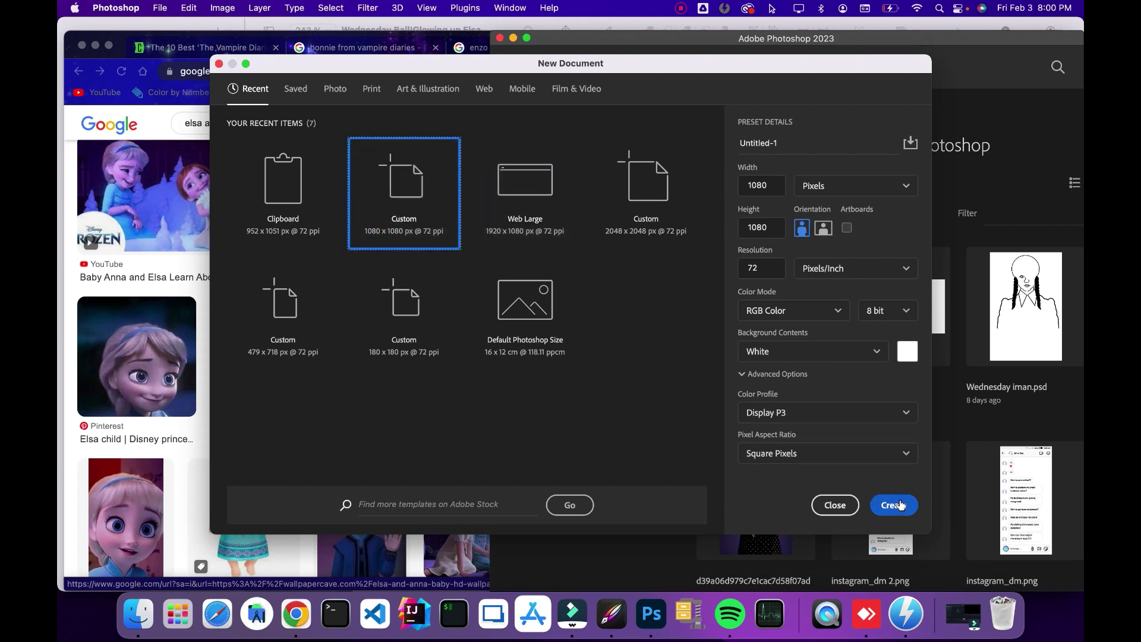
{"action": "left_click", "coordinate": [612, 241]}
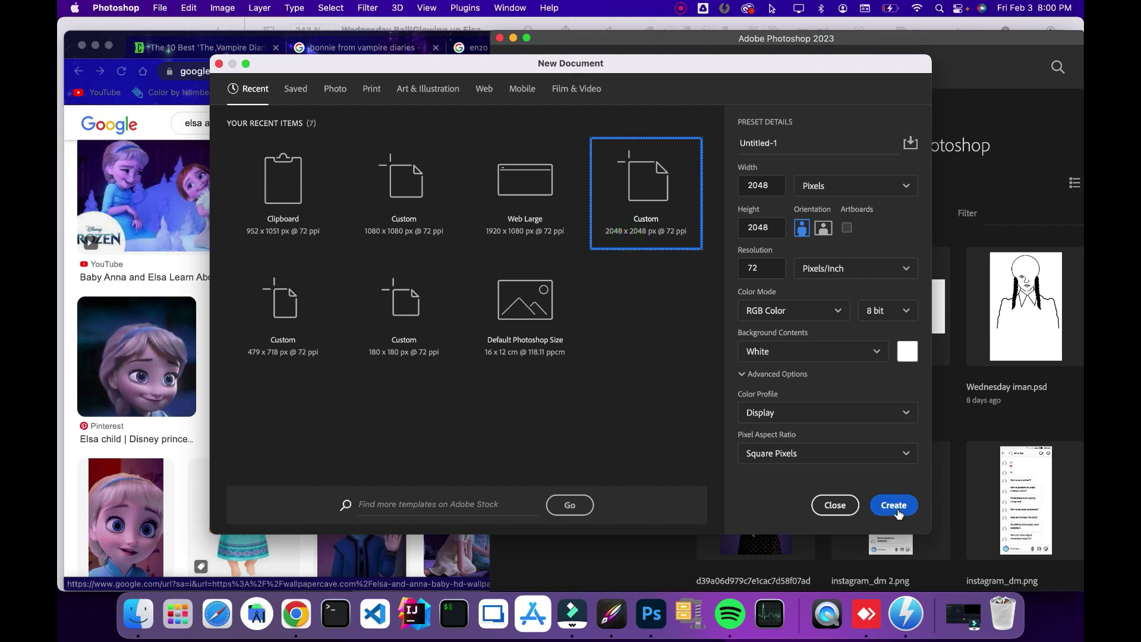
{"action": "left_click", "coordinate": [899, 508]}
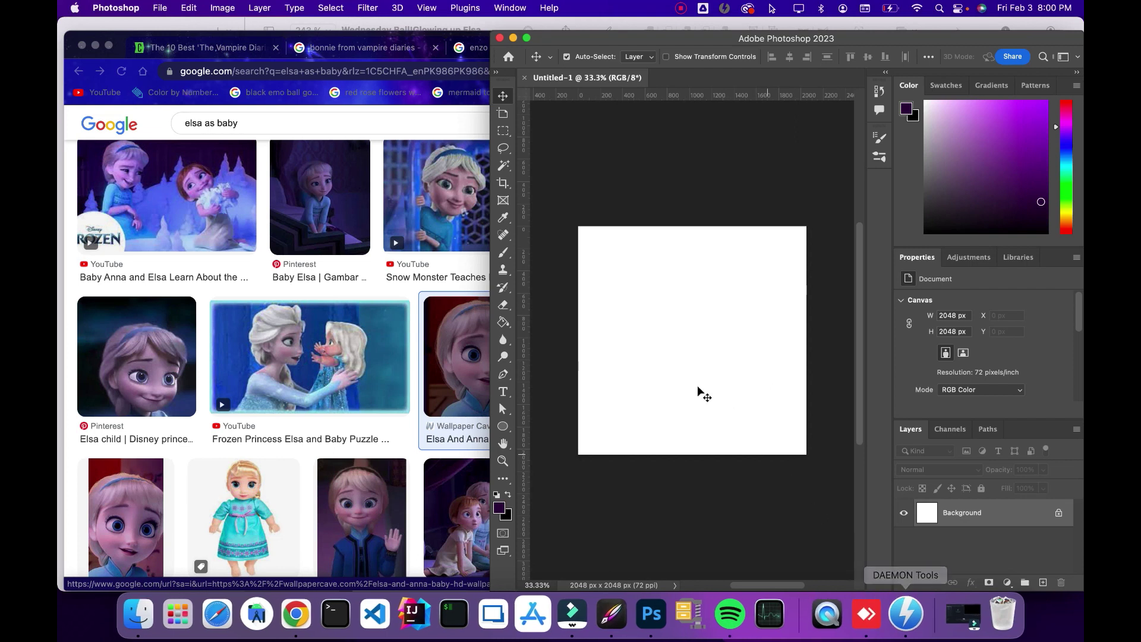
Paste the copied baby Elsa picture into the document as its own layer, accepting the colour profile conversion
{"action": "left_click", "coordinate": [1043, 581]}
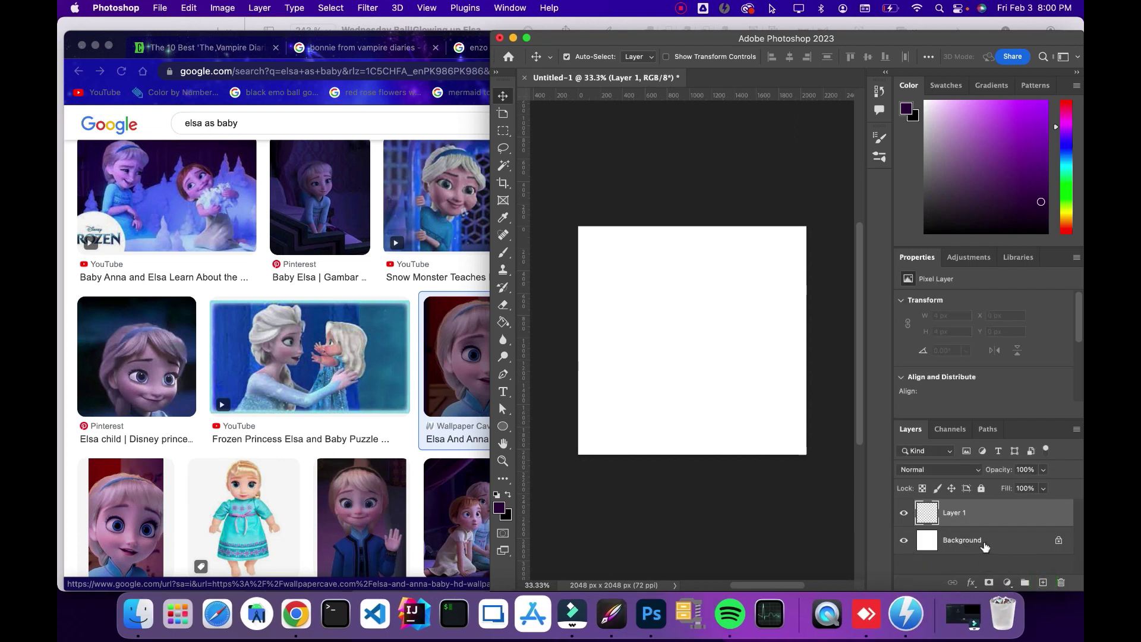
{"action": "key", "text": "super+z"}
{"action": "key", "text": "super+v"}
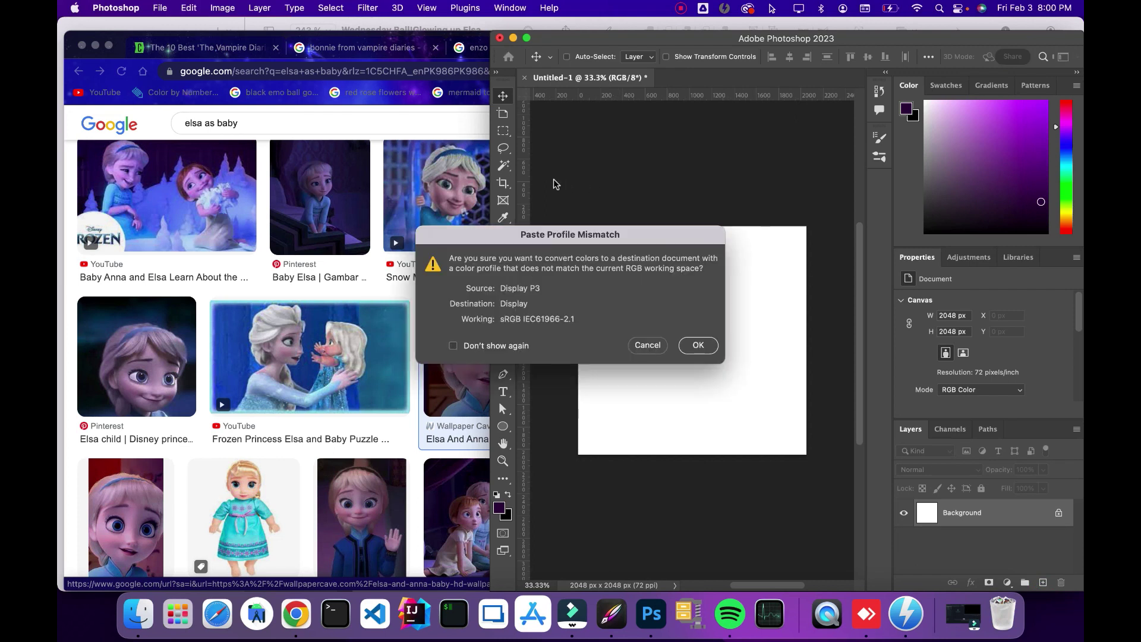
{"action": "left_click", "coordinate": [698, 345]}
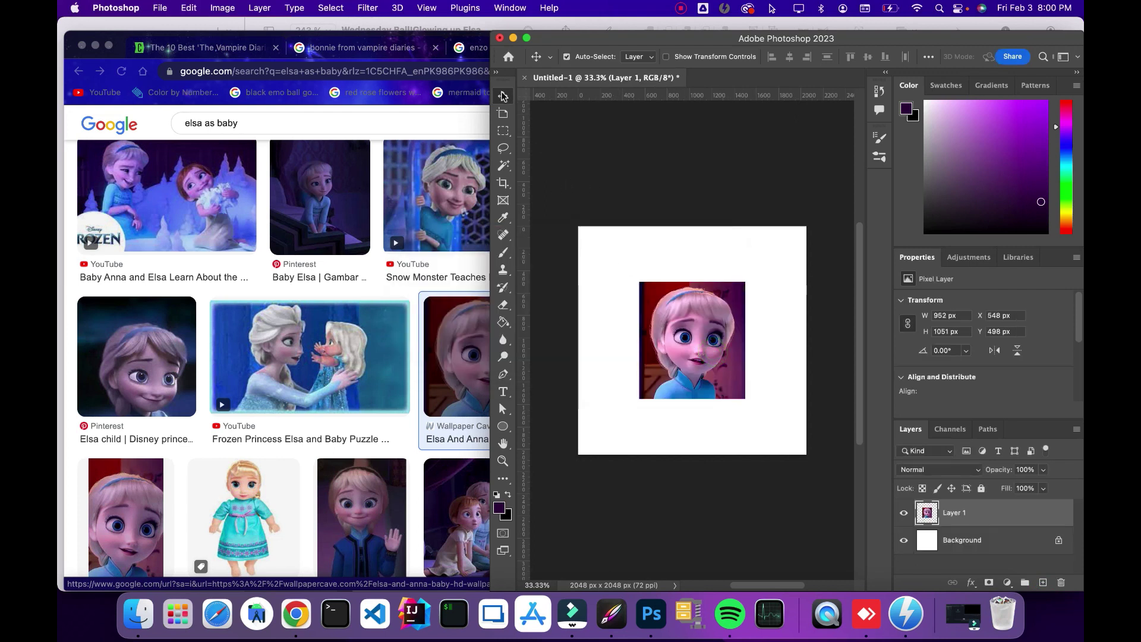
Move the Elsa picture to the canvas's upper-left corner and scale it up to about 1865 x 2059 px
{"action": "left_click_drag", "start_coordinate": [725, 340], "coordinate": [667, 282]}
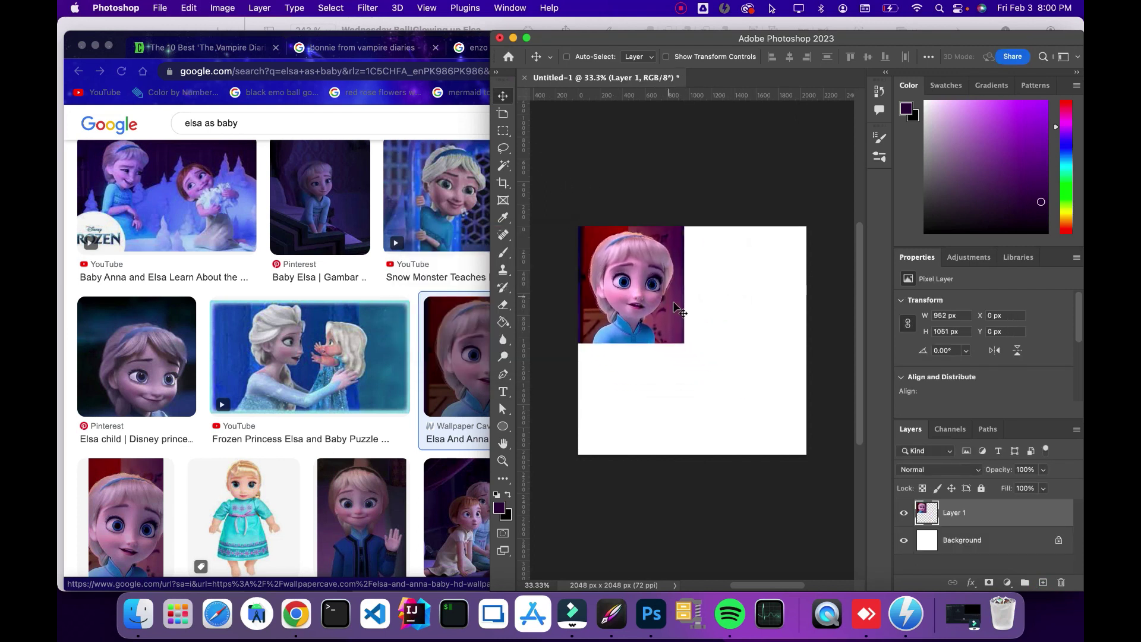
{"action": "key", "text": "super+t"}
{"action": "left_click_drag", "start_coordinate": [685, 343], "coordinate": [803, 407]}
{"action": "key", "text": "Return"}
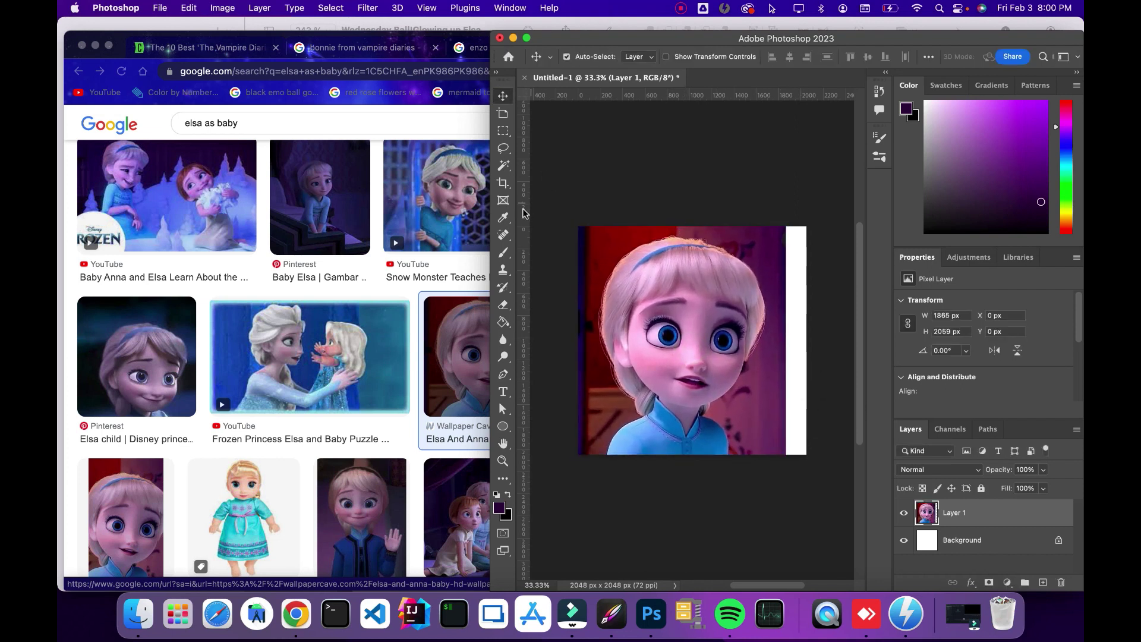
Switch to Chrome and compare the Bonnie reference photo with the baby Elsa image
{"action": "left_click", "coordinate": [515, 38]}
{"action": "left_click", "coordinate": [363, 47]}
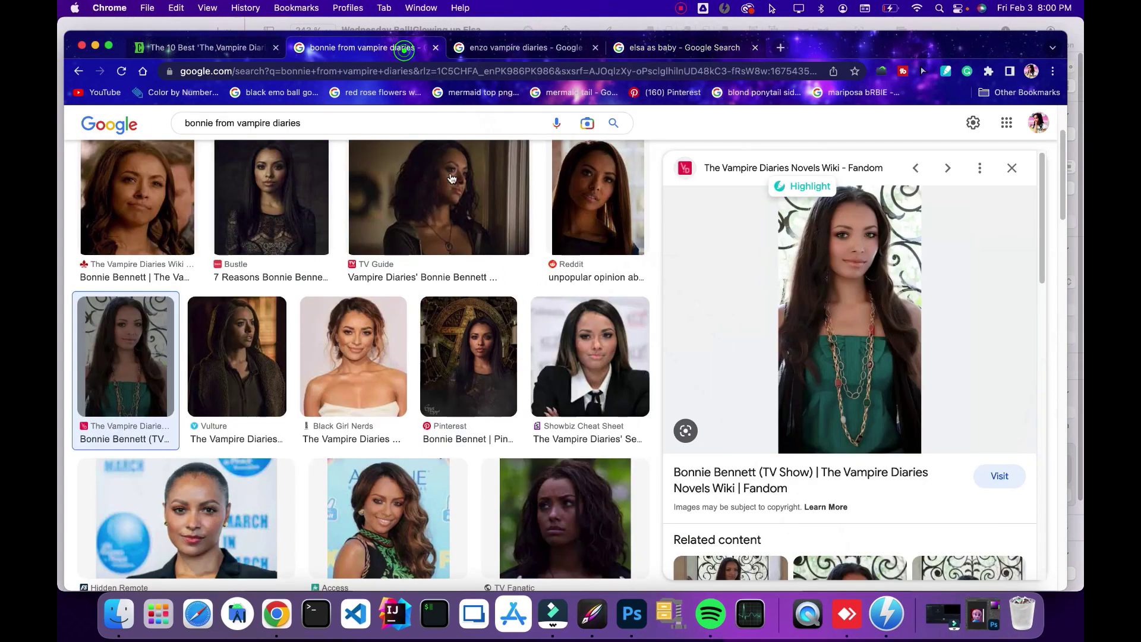
{"action": "left_click", "coordinate": [684, 48]}
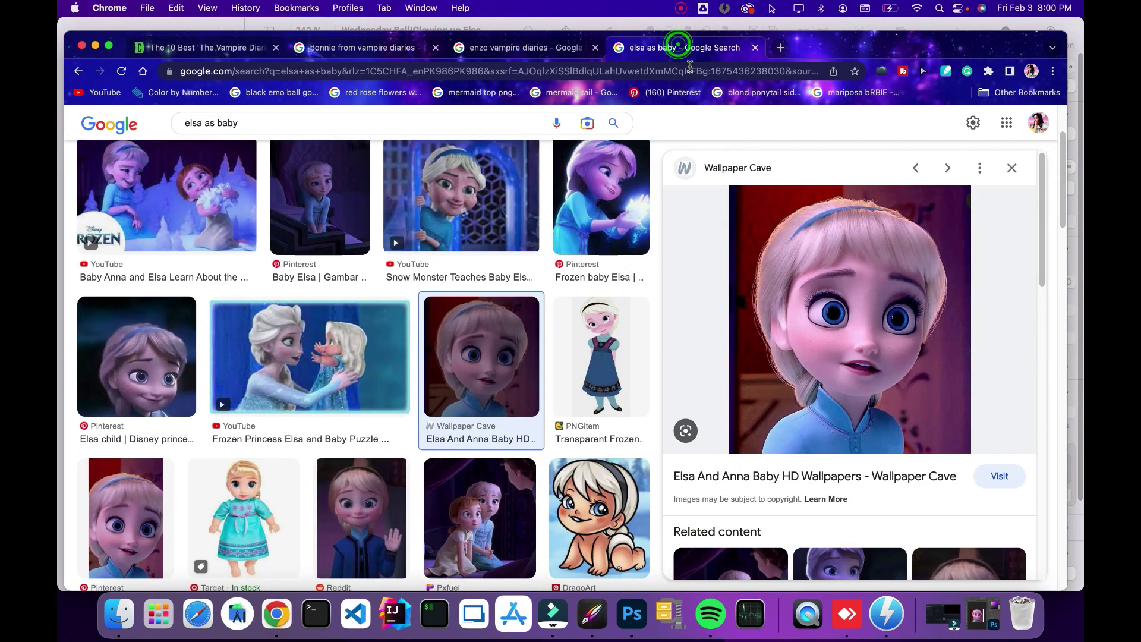
{"action": "left_click", "coordinate": [554, 47]}
{"action": "left_click", "coordinate": [687, 53]}
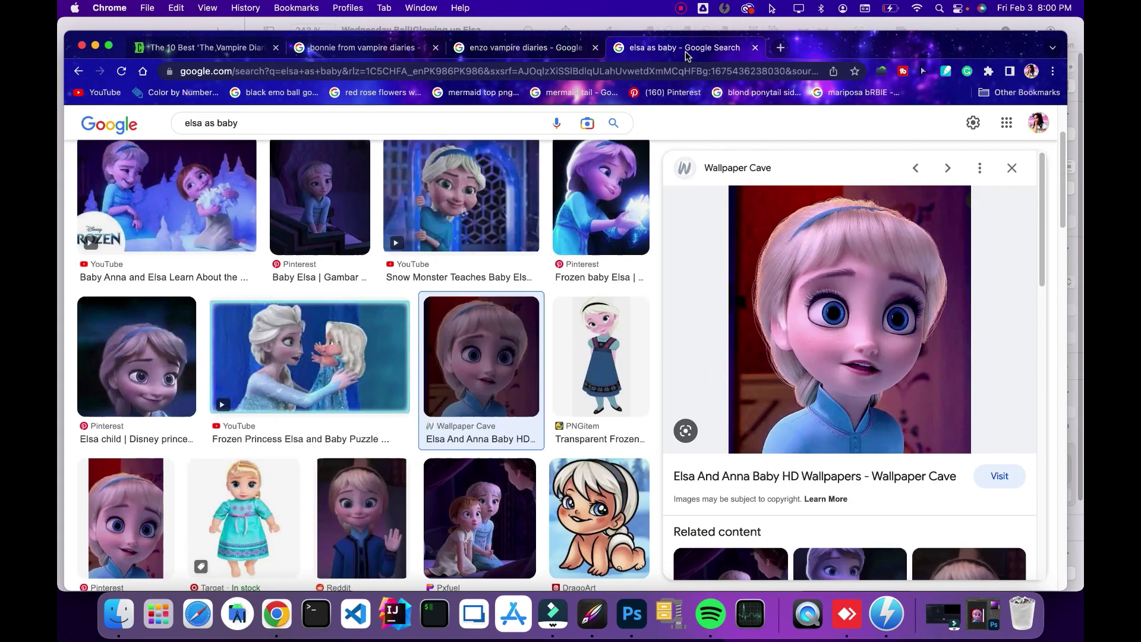
{"action": "left_click", "coordinate": [399, 51]}
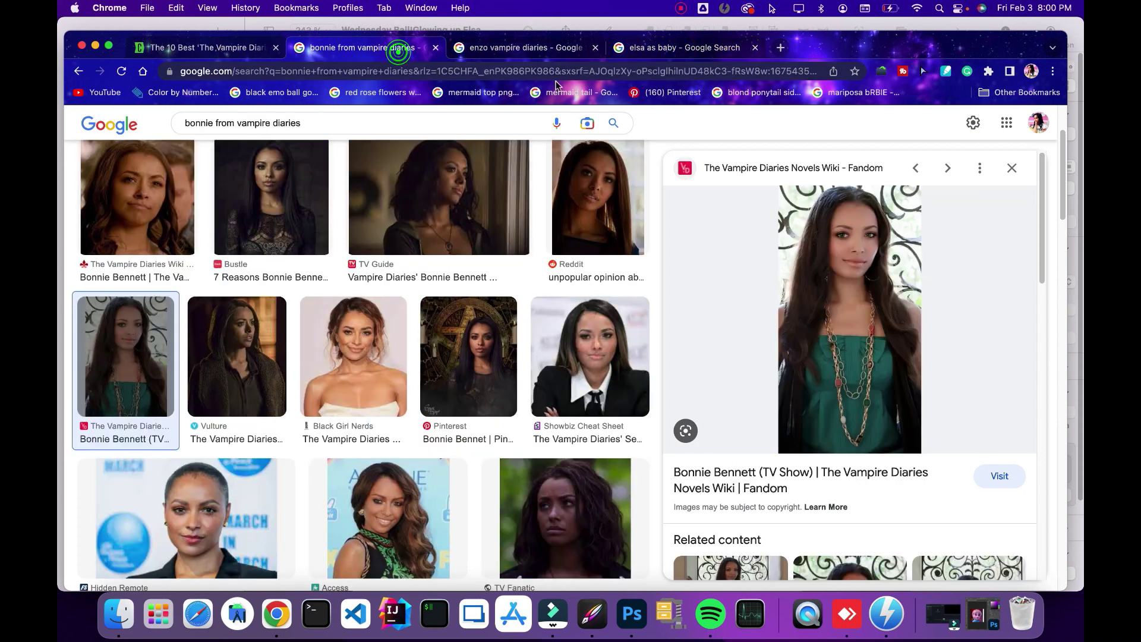
{"action": "left_click", "coordinate": [723, 50]}
Search Google for "green jacket" in a new tab and refine the query to "green jacket png"
{"action": "left_click", "coordinate": [780, 48]}
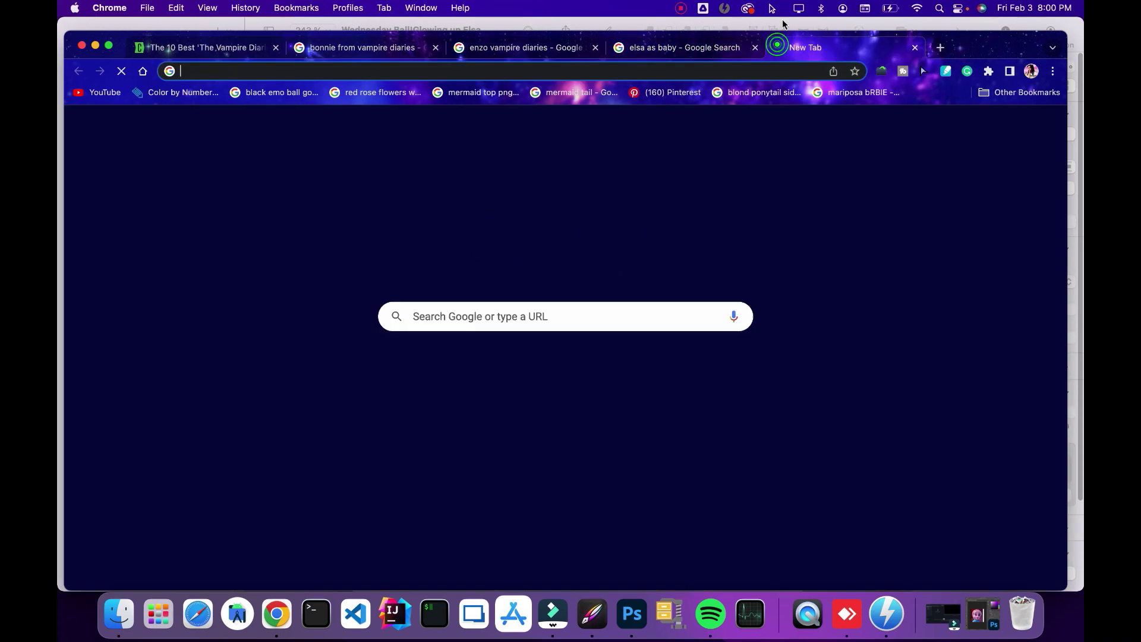
{"action": "type", "text": "gree"}
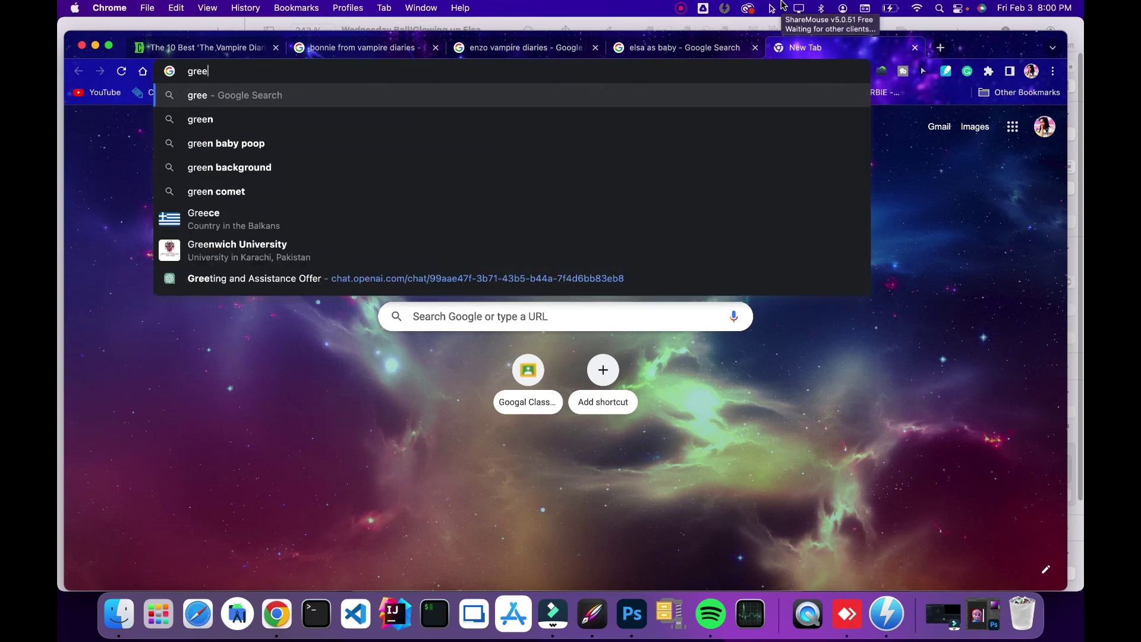
{"action": "type", "text": "nn"}
{"action": "key", "text": "BackSpace"}
{"action": "type", "text": "jake"}
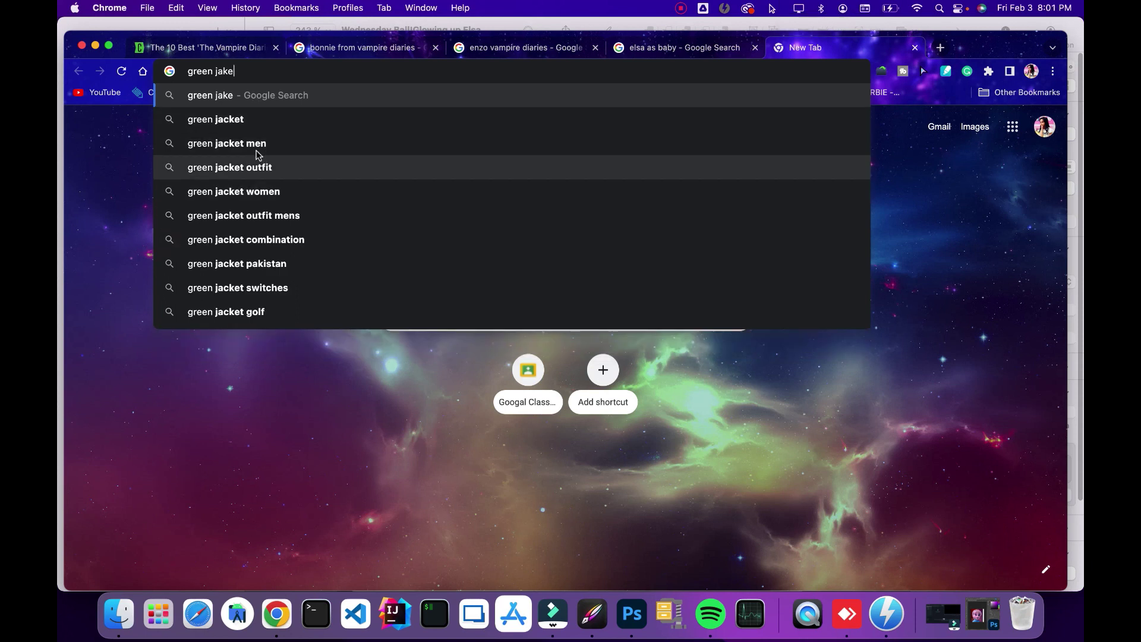
{"action": "left_click", "coordinate": [249, 117]}
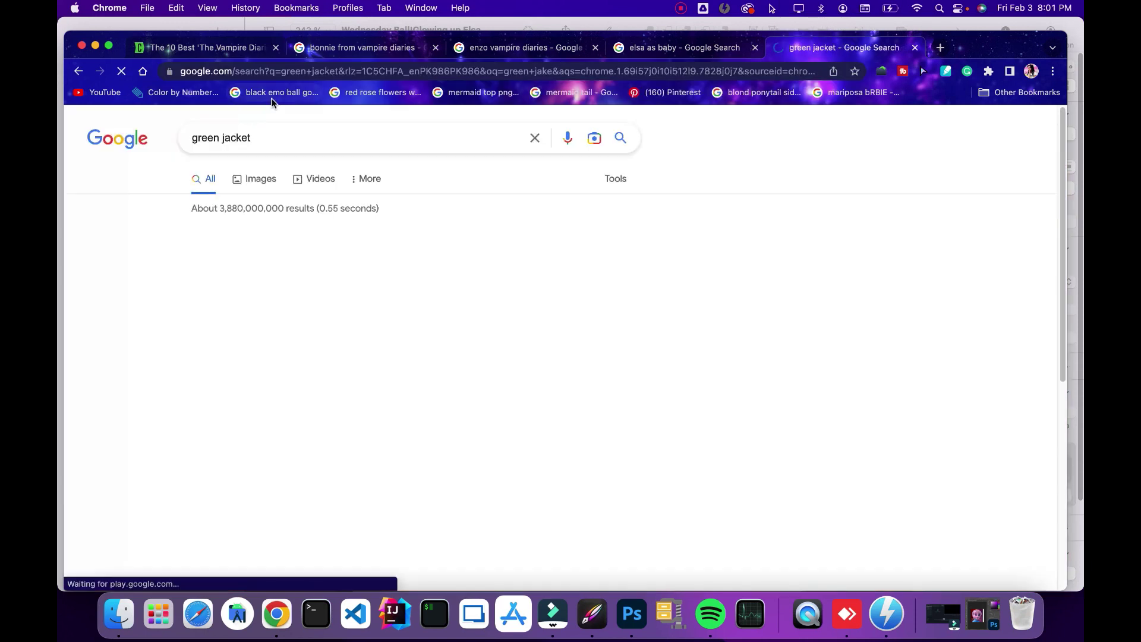
{"action": "left_click", "coordinate": [297, 138]}
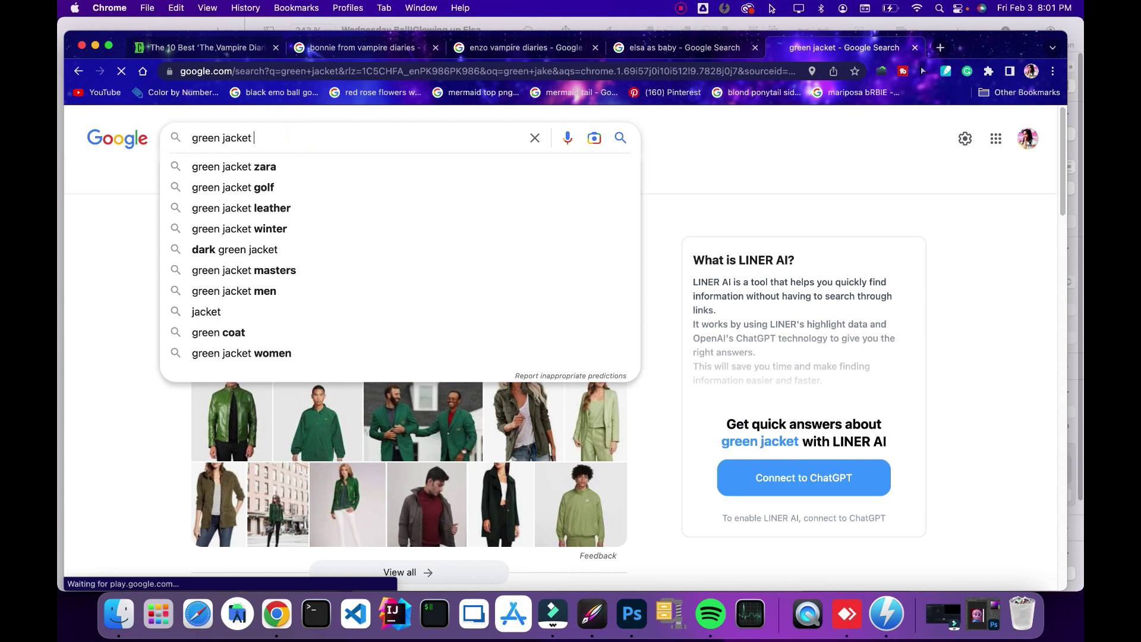
{"action": "type", "text": "png"}
{"action": "key", "text": "Return"}
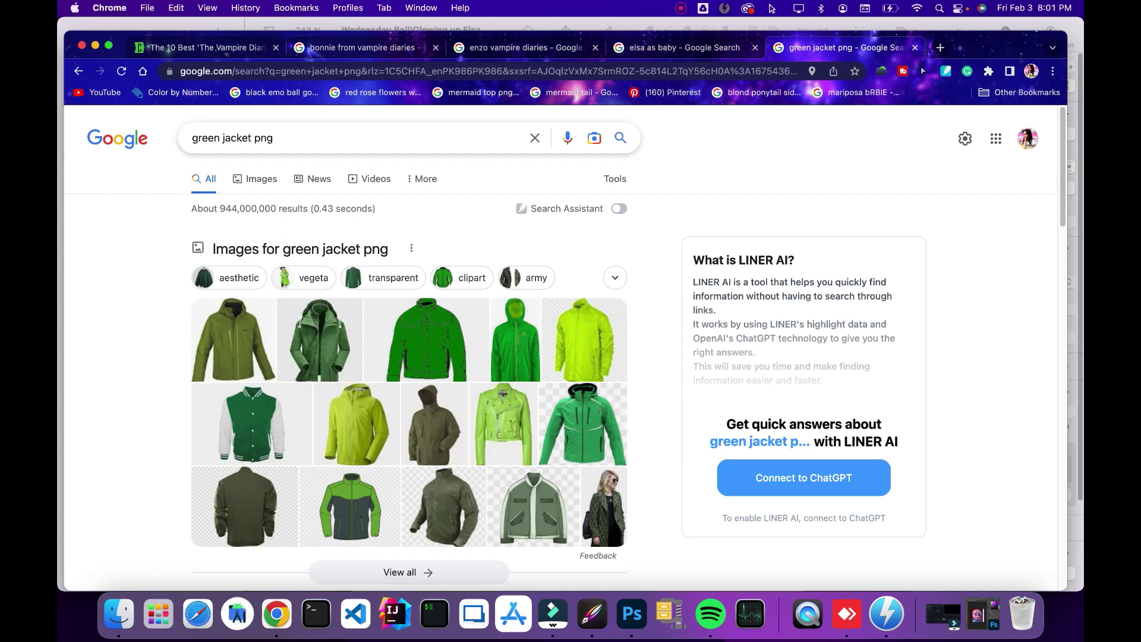
Refine the search to "green jacket girls png" and show the image results
{"action": "left_click", "coordinate": [254, 138]}
{"action": "type", "text": "gu"}
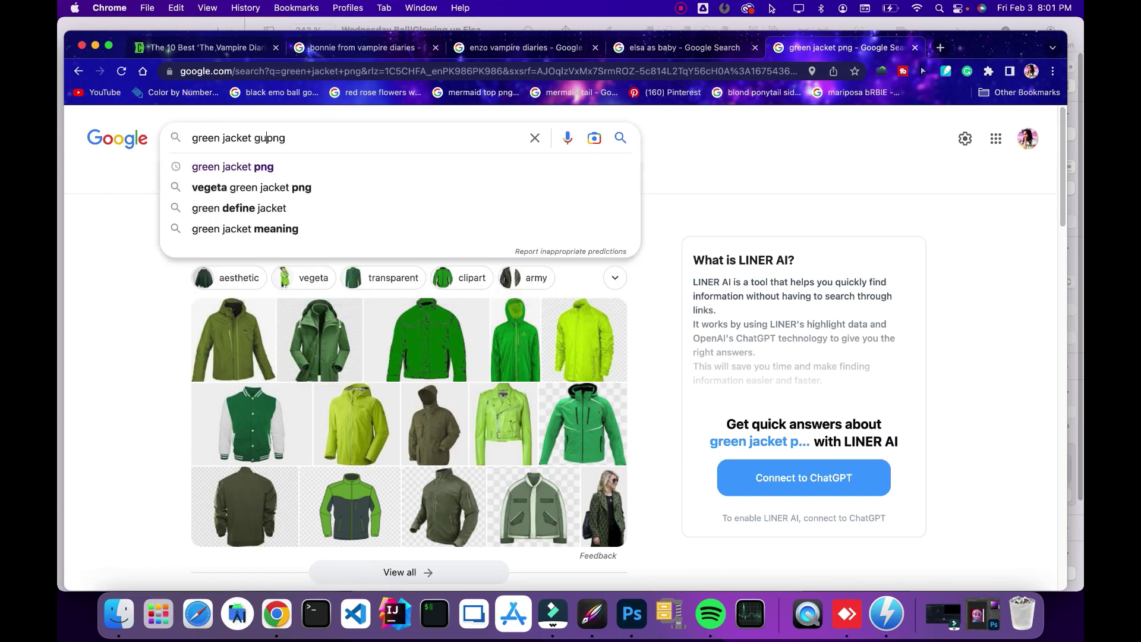
{"action": "type", "text": "e"}
{"action": "key", "text": "BackSpace"}
{"action": "key", "text": "BackSpace"}
{"action": "type", "text": "irls"}
{"action": "key", "text": "Return"}
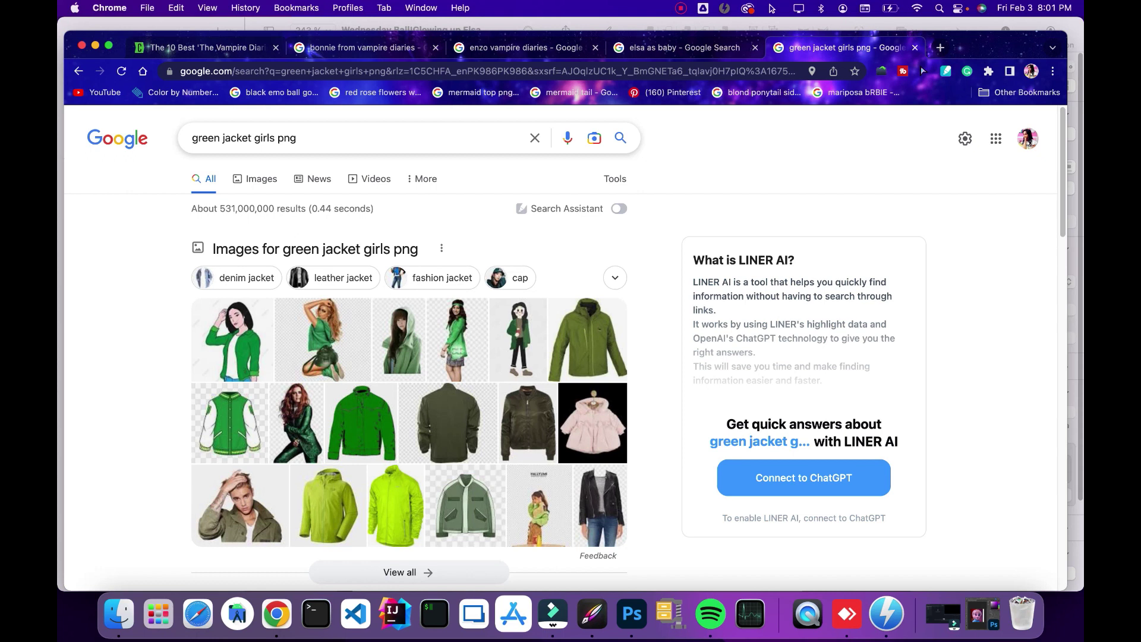
{"action": "left_click", "coordinate": [255, 178]}
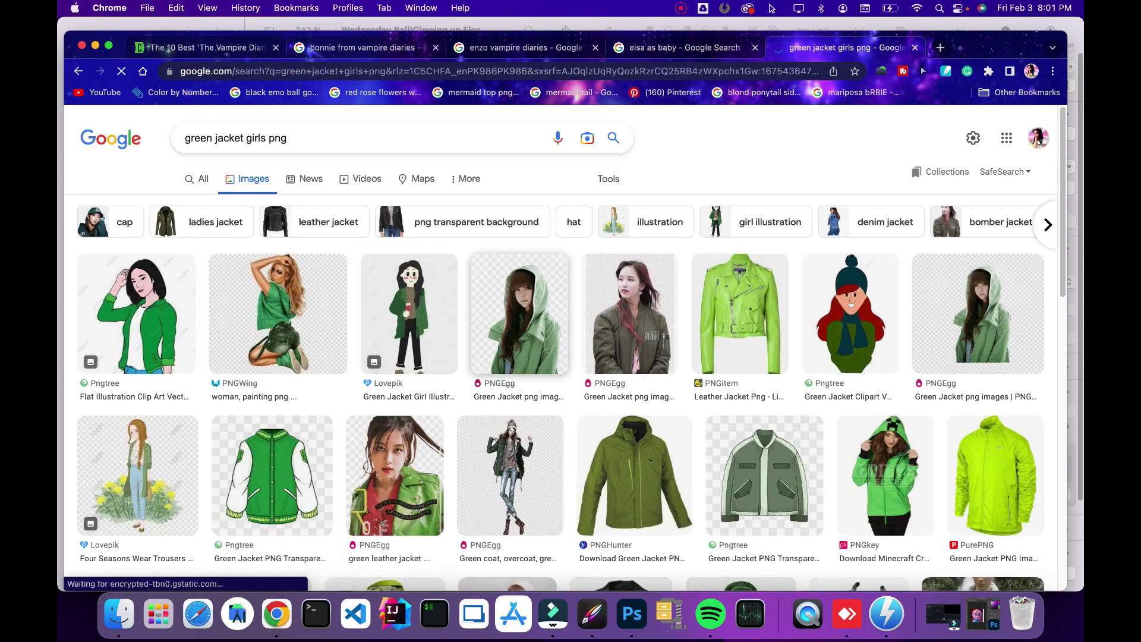
Preview the lime green leather jacket from PNGitem and compare it with the Bonnie reference photo
{"action": "left_click", "coordinate": [740, 313]}
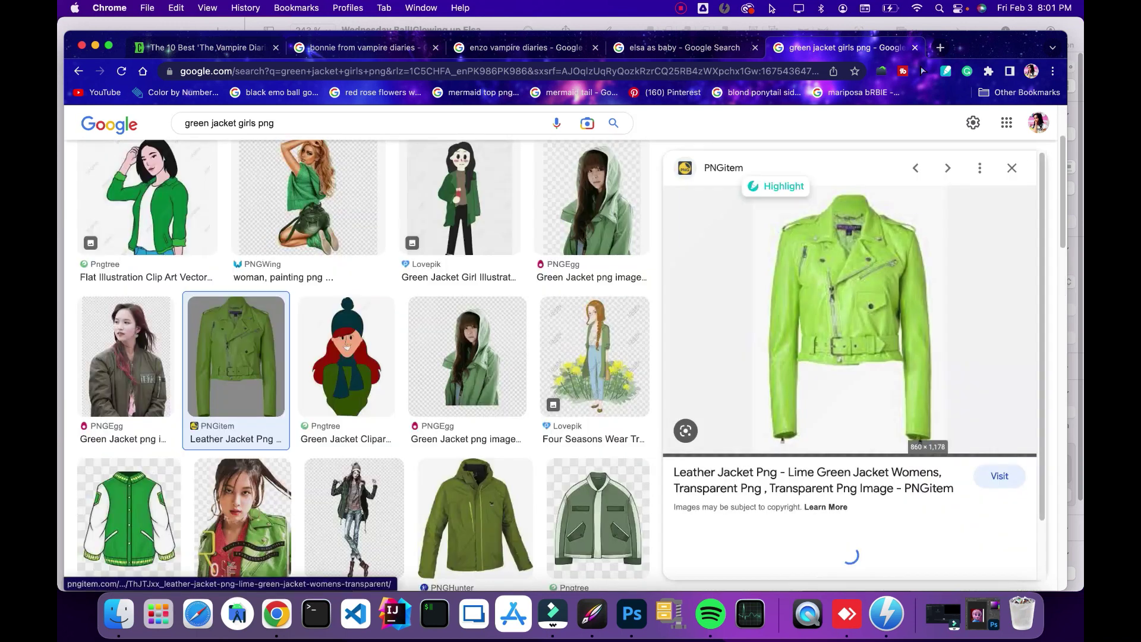
{"action": "left_click_drag", "start_coordinate": [996, 48], "coordinate": [926, 34]}
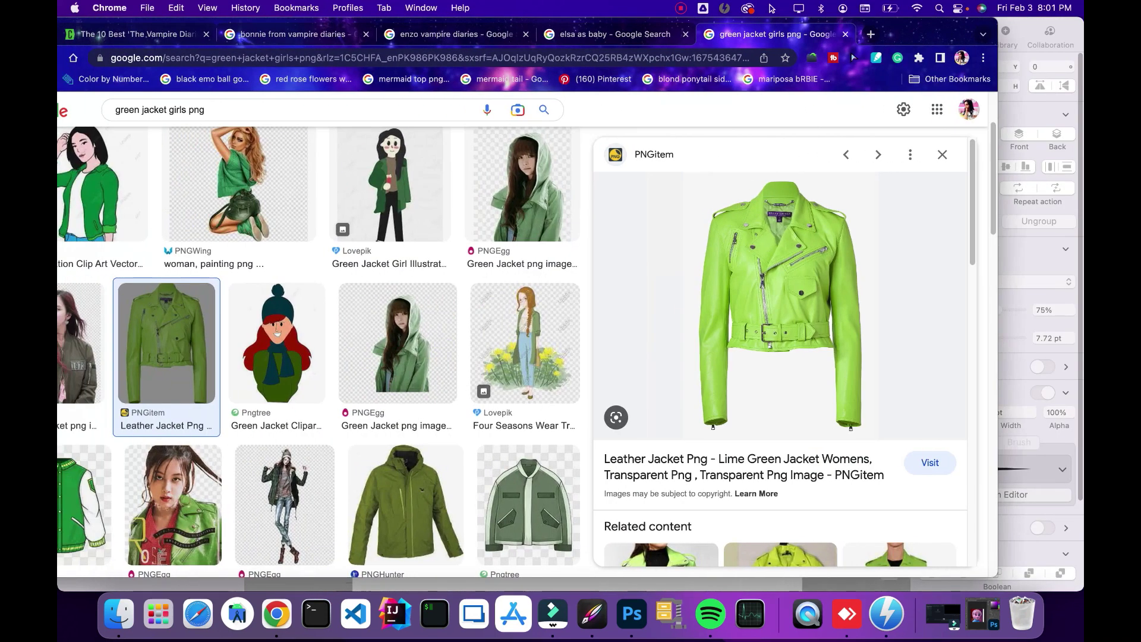
{"action": "left_click", "coordinate": [291, 34]}
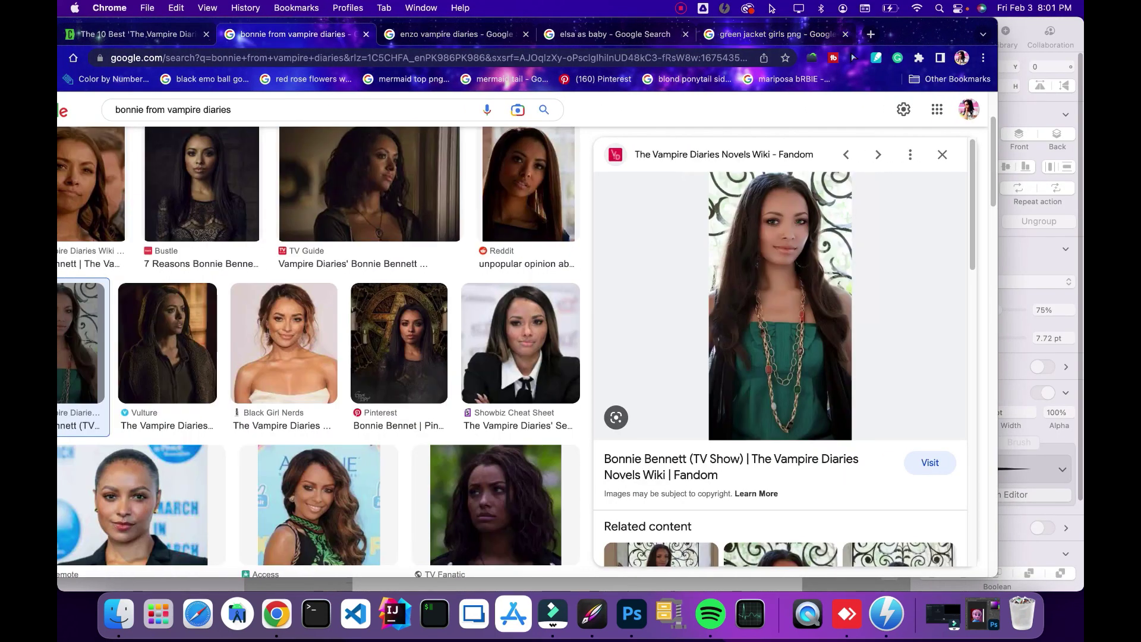
{"action": "left_click_drag", "start_coordinate": [918, 34], "coordinate": [995, 34]}
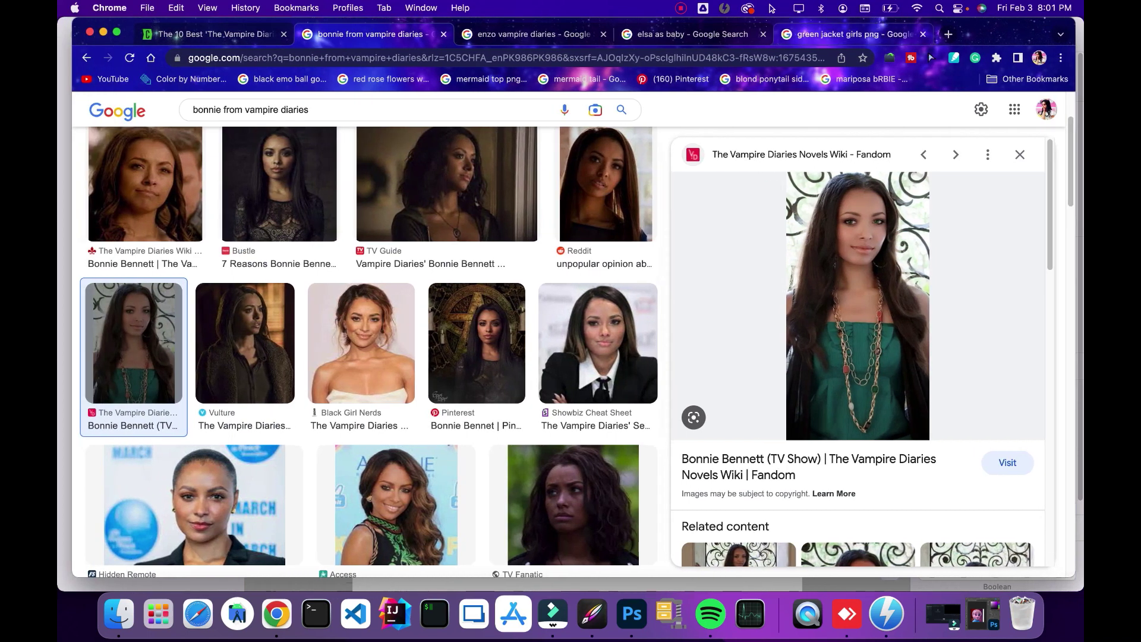
Change the jacket image search to "jade jacket girls png"
{"action": "left_click", "coordinate": [853, 34]}
{"action": "double_click", "coordinate": [216, 109]}
{"action": "type", "text": "jade"}
{"action": "key", "text": "Return"}
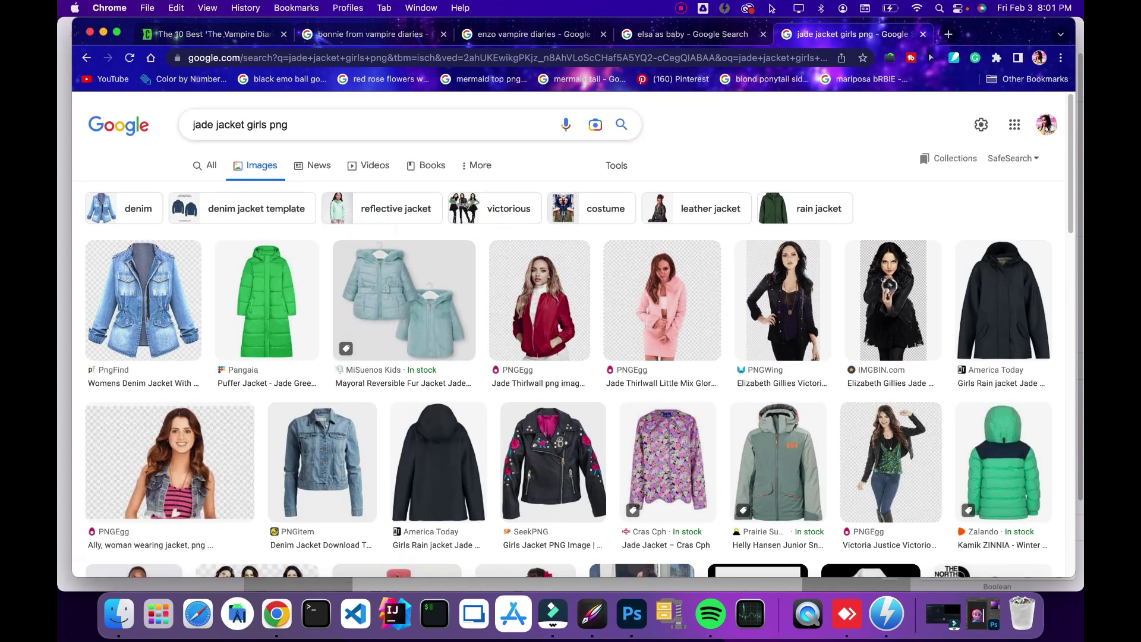
Refine the image search to "jade color jacket girls png"
{"action": "left_click", "coordinate": [216, 124]}
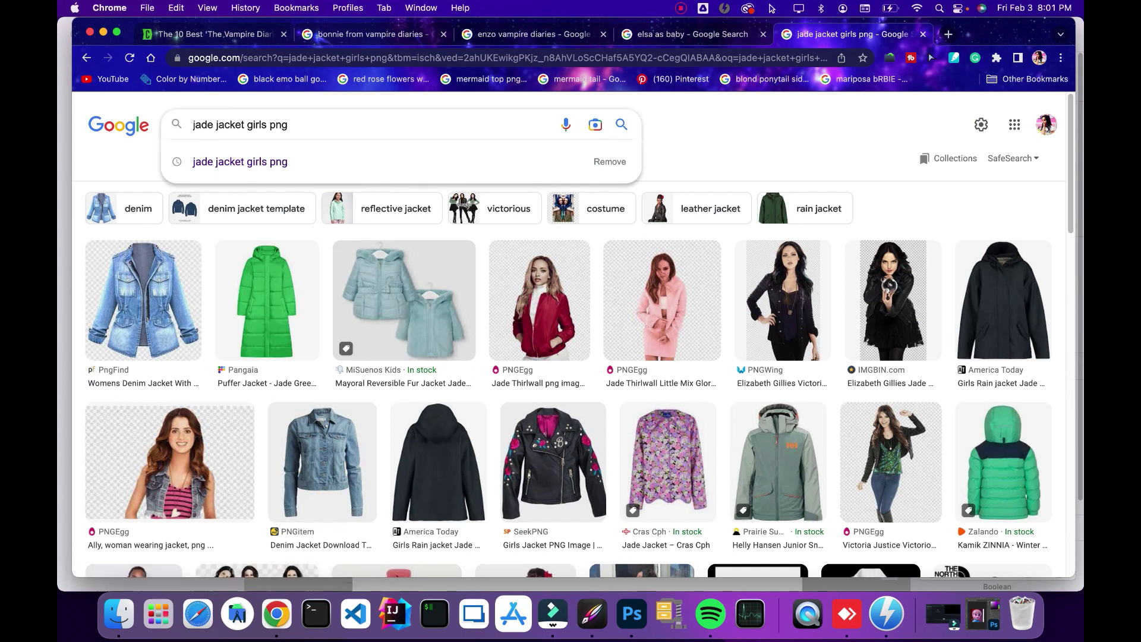
{"action": "type", "text": "color"}
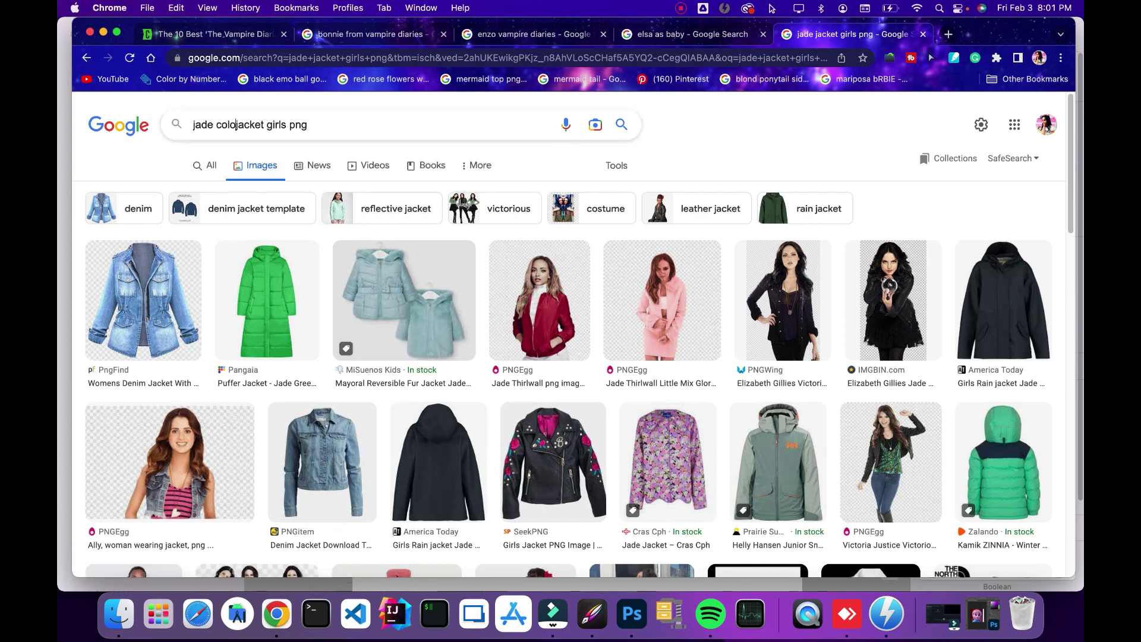
{"action": "key", "text": "Return"}
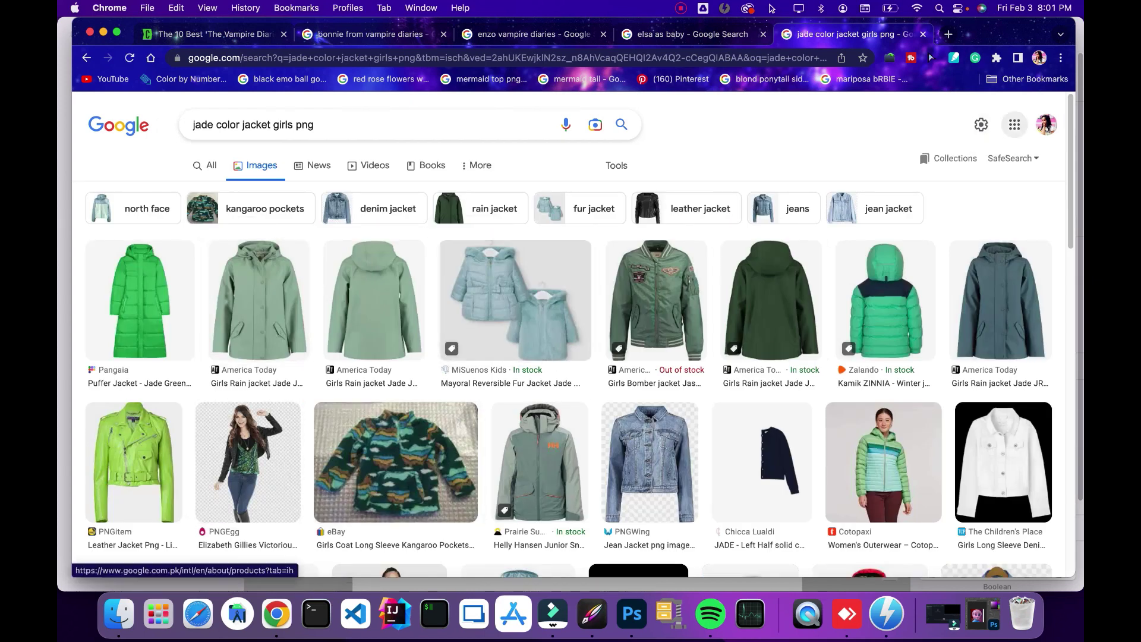
{"action": "left_click", "coordinate": [1014, 125]}
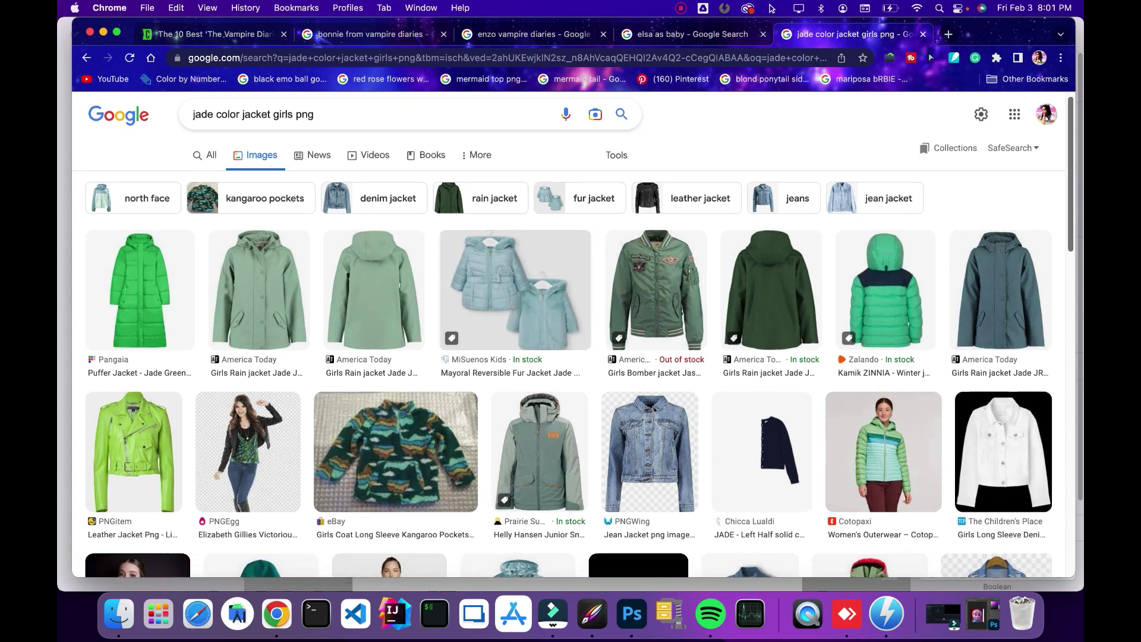
Browse the jacket results, preview the white girls' denim jacket from The Children's Place, and open the related Kedera jacket
{"action": "scroll", "coordinate": [567, 341], "scroll_direction": "down", "scroll_amount": 5}
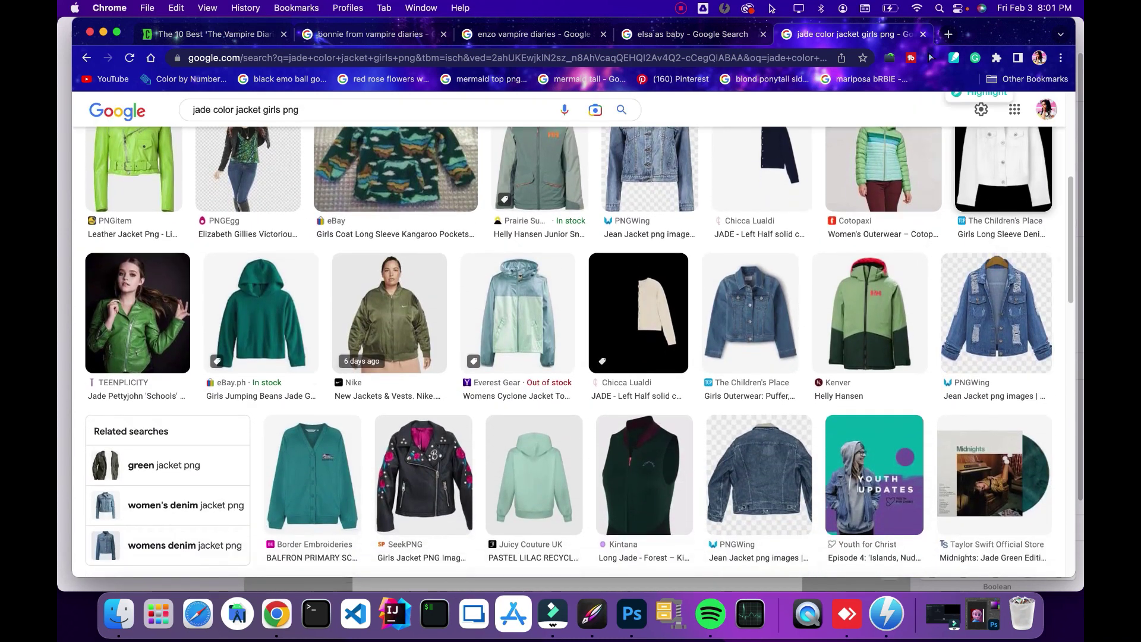
{"action": "left_click", "coordinate": [1003, 178]}
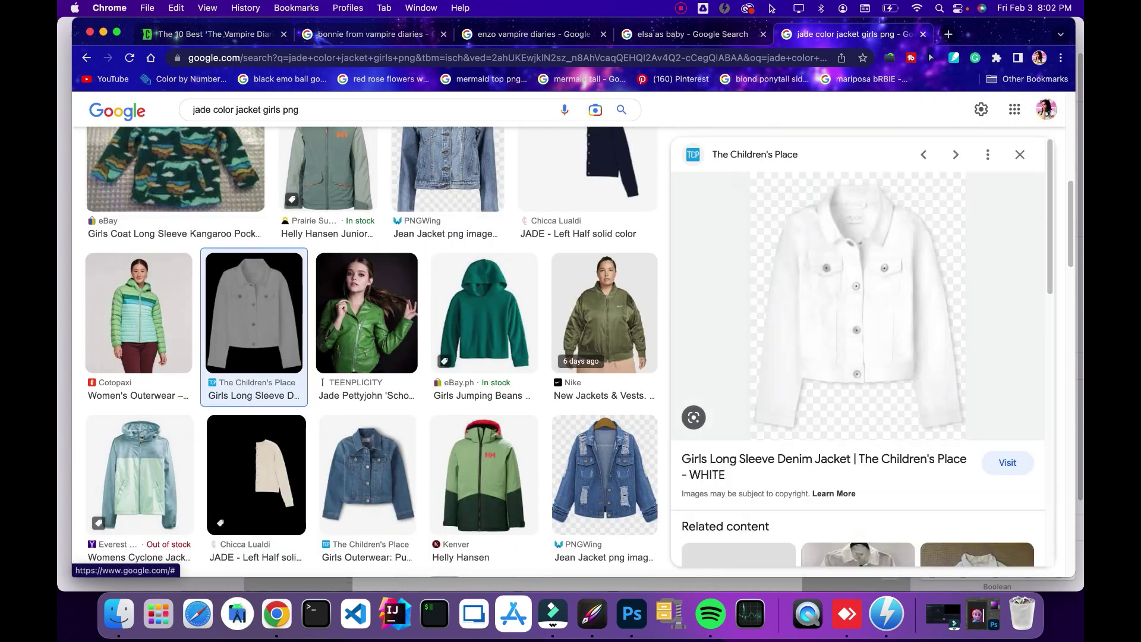
{"action": "scroll", "coordinate": [857, 351], "scroll_direction": "down", "scroll_amount": 5}
{"action": "scroll", "coordinate": [858, 351], "scroll_direction": "up", "scroll_amount": 5}
{"action": "scroll", "coordinate": [857, 351], "scroll_direction": "down", "scroll_amount": 6}
{"action": "left_click", "coordinate": [739, 404]}
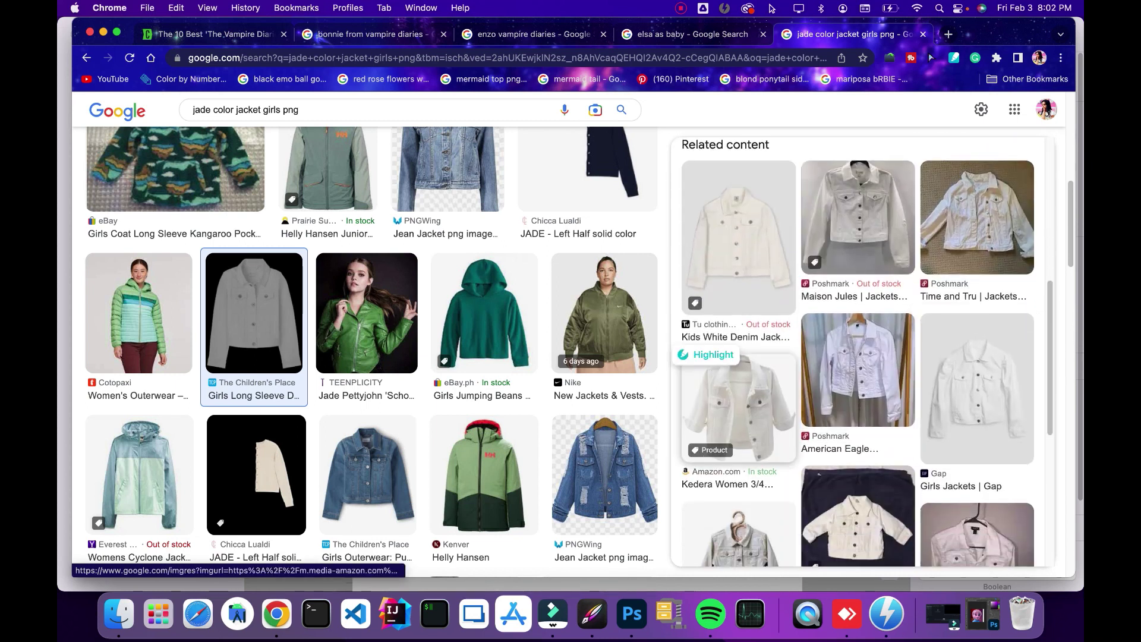
Copy the Kedera white denim jacket image and paste it into the Photoshop document, accepting the color profile conversion
{"action": "right_click", "coordinate": [868, 325]}
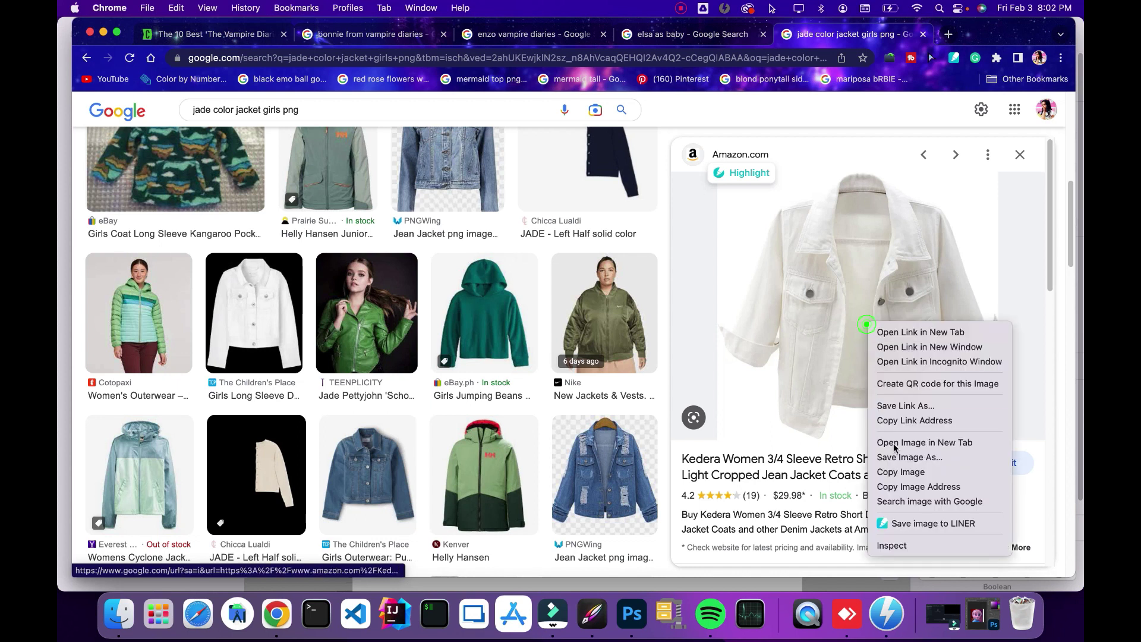
{"action": "left_click", "coordinate": [896, 471]}
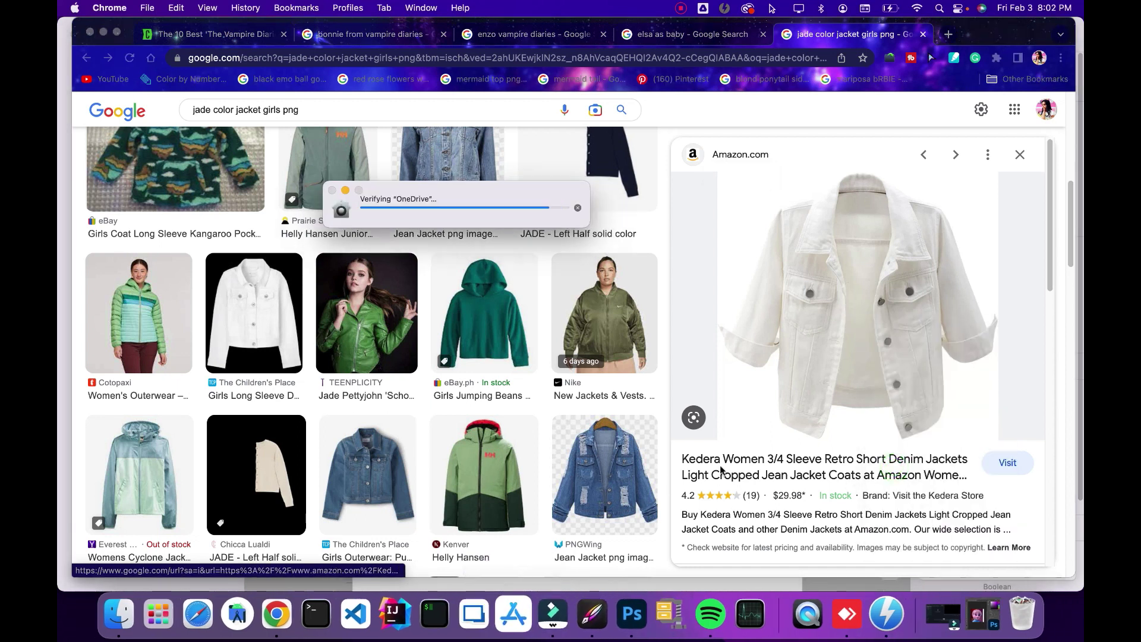
{"action": "left_click", "coordinate": [626, 619]}
{"action": "key", "text": "super+v"}
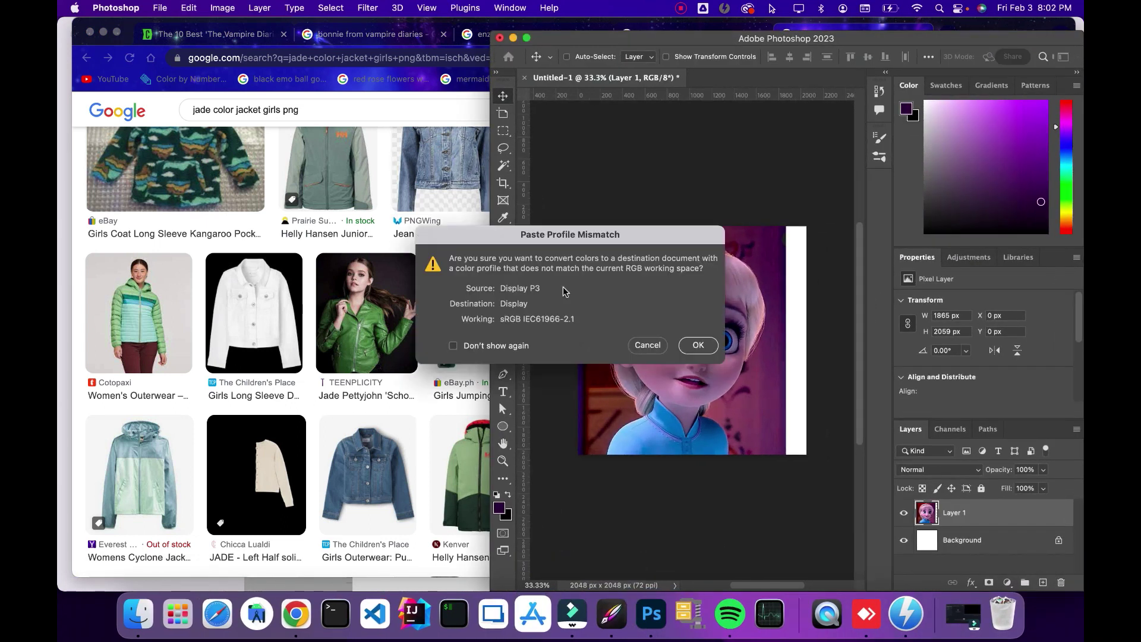
{"action": "left_click", "coordinate": [699, 347]}
Select the jacket image's white background with the Magic Wand, subtract the jacket with Quick Selection, delete the background and deselect
{"action": "left_click", "coordinate": [503, 166]}
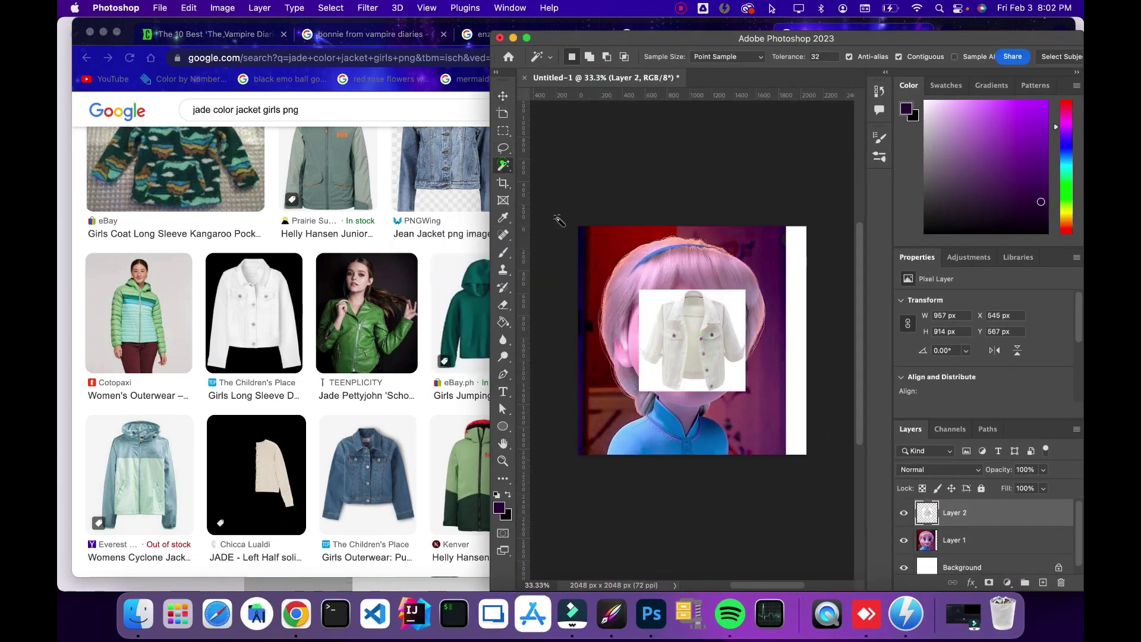
{"action": "left_click", "coordinate": [644, 300]}
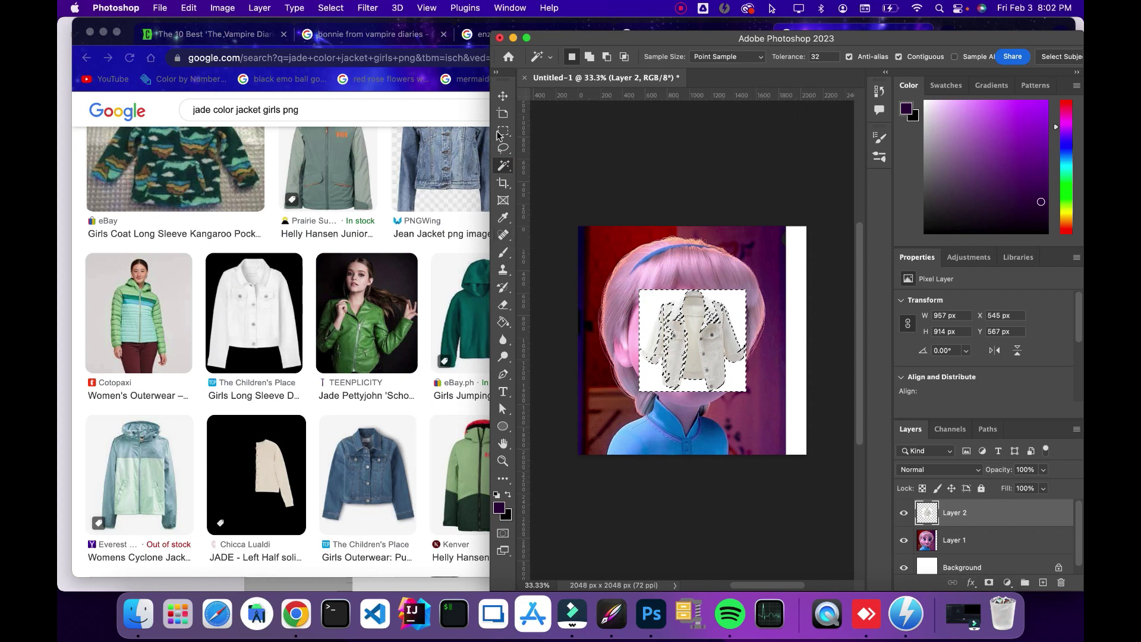
{"action": "left_click", "coordinate": [503, 166]}
{"action": "left_click", "coordinate": [533, 178]}
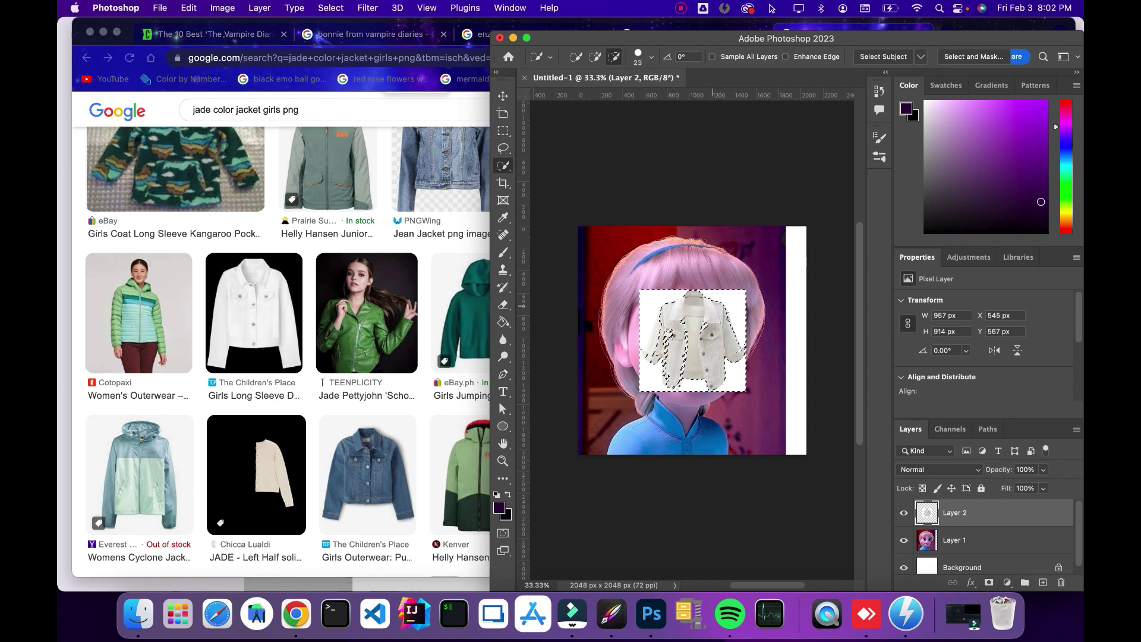
{"action": "left_click", "coordinate": [664, 334]}
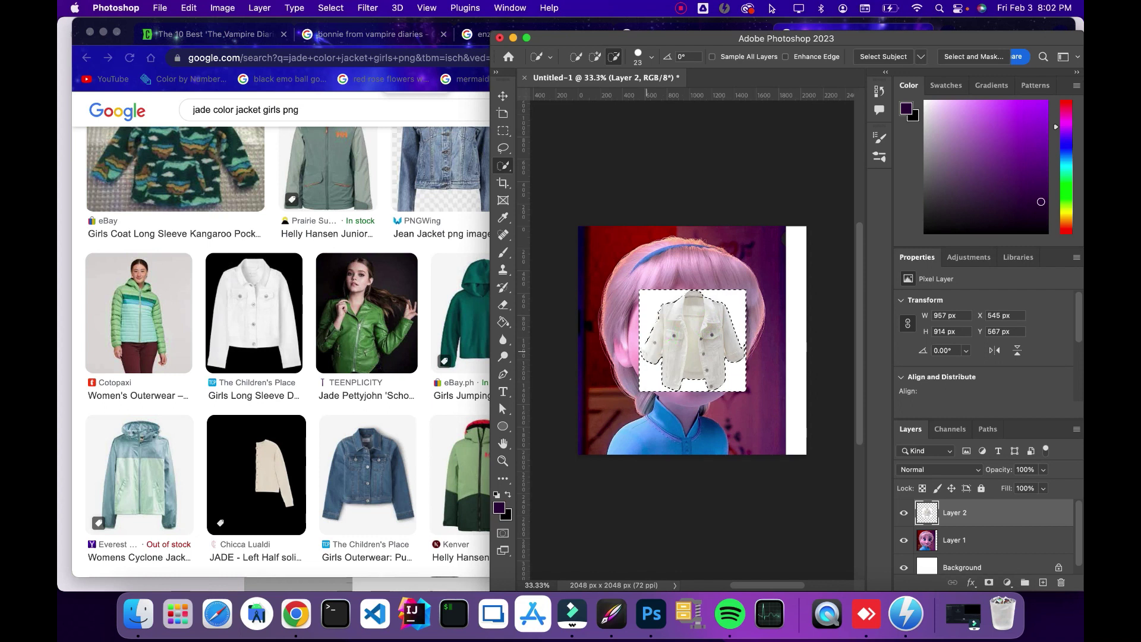
{"action": "key", "text": "BackSpace"}
{"action": "key", "text": "super+d"}
Erase the jacket's inner lining and back collar between the two front panels with a 43 px Eraser
{"action": "left_click", "coordinate": [504, 305]}
{"action": "left_click", "coordinate": [501, 302]}
{"action": "left_click", "coordinate": [577, 59]}
{"action": "left_click", "coordinate": [582, 96]}
{"action": "left_click", "coordinate": [692, 283]}
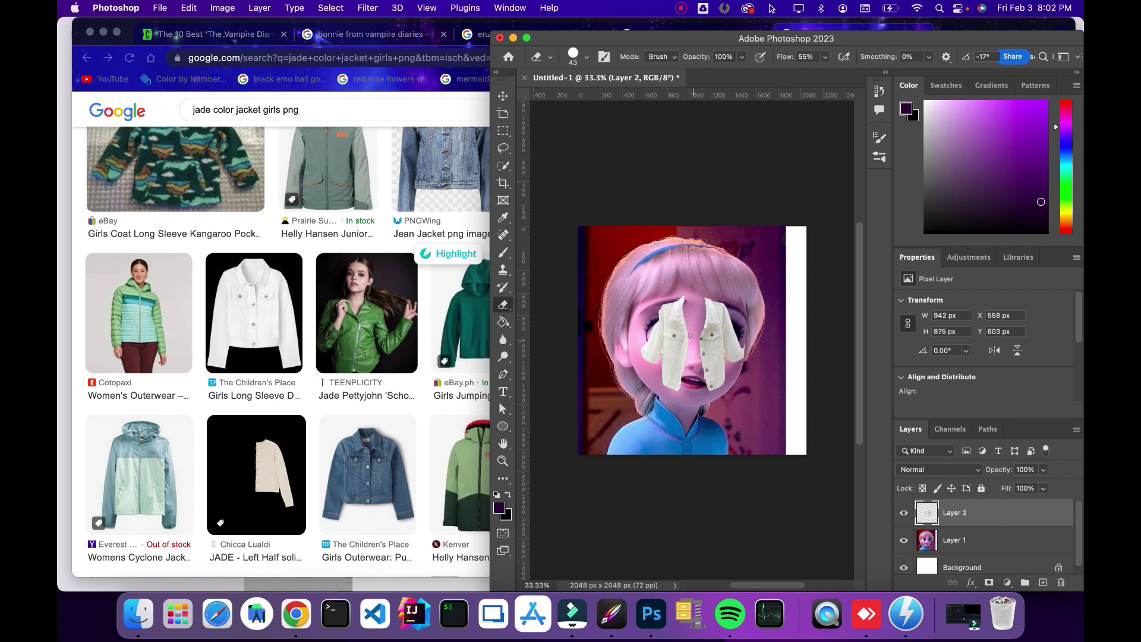
Transform the jacket to about 1750 x 1294 px and fit it over Elsa's shoulders
{"action": "left_click", "coordinate": [503, 94]}
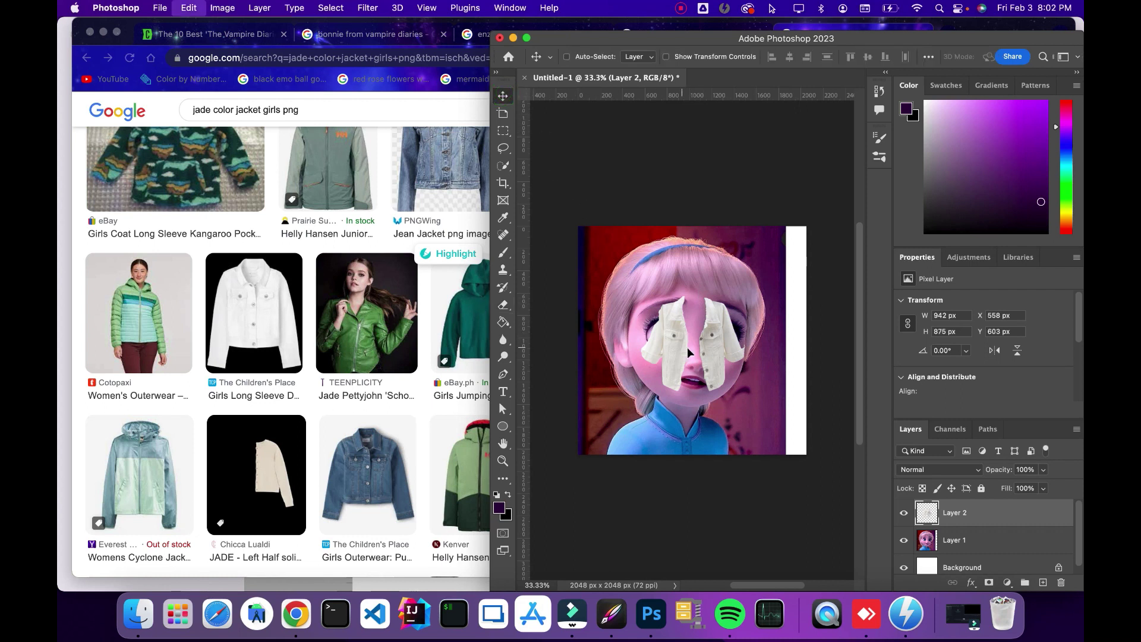
{"action": "key", "text": "super+t"}
{"action": "left_click_drag", "start_coordinate": [744, 390], "coordinate": [871, 509]}
{"action": "left_click_drag", "start_coordinate": [764, 394], "coordinate": [692, 505]}
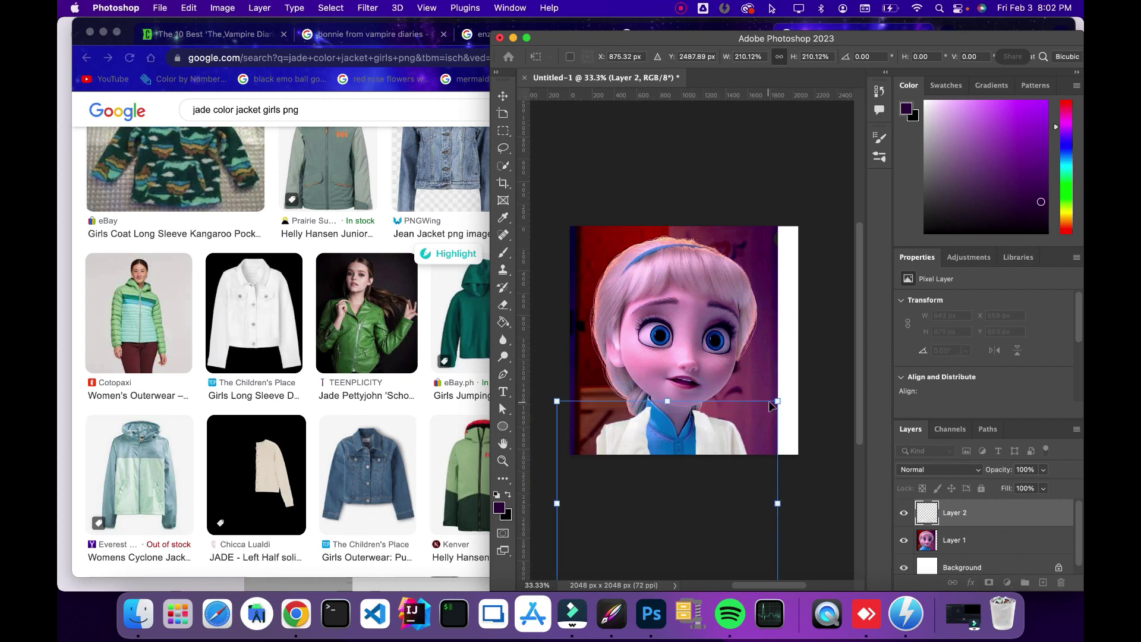
{"action": "left_click_drag", "start_coordinate": [776, 402], "coordinate": [750, 426]}
{"action": "left_click_drag", "start_coordinate": [685, 449], "coordinate": [720, 384]}
{"action": "left_click_drag", "start_coordinate": [681, 415], "coordinate": [681, 453]}
{"action": "left_click_drag", "start_coordinate": [715, 413], "coordinate": [760, 407]}
On Layer 1, smudge the neck skin over the blue collar and dress inside the jacket opening, using a 67 px Smudge brush at 100% strength
{"action": "left_click", "coordinate": [508, 464]}
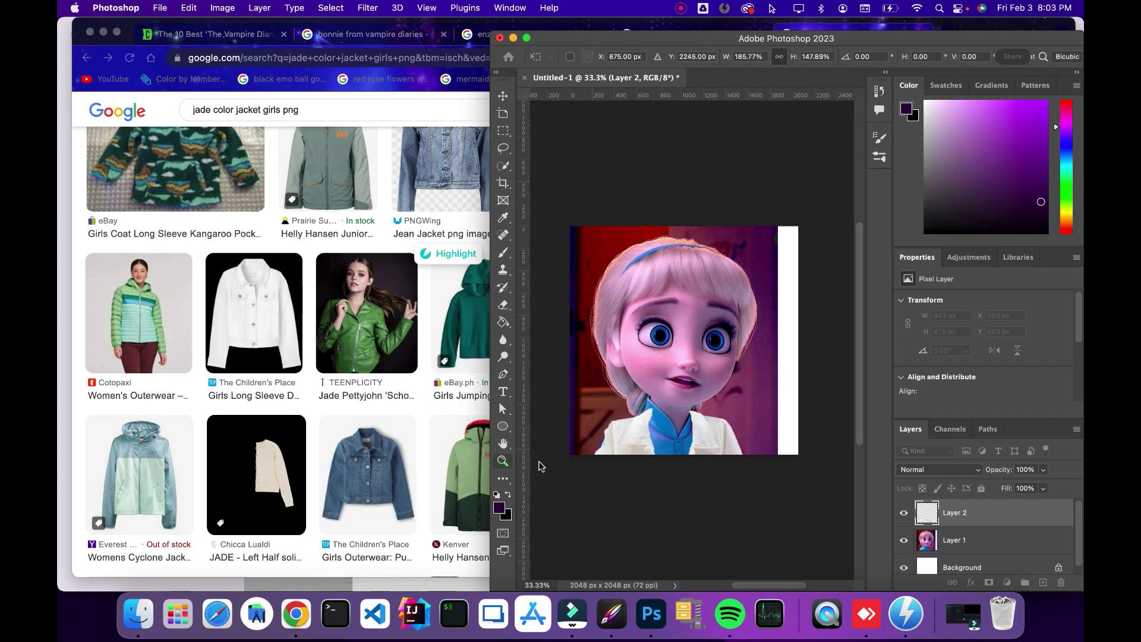
{"action": "left_click", "coordinate": [677, 443]}
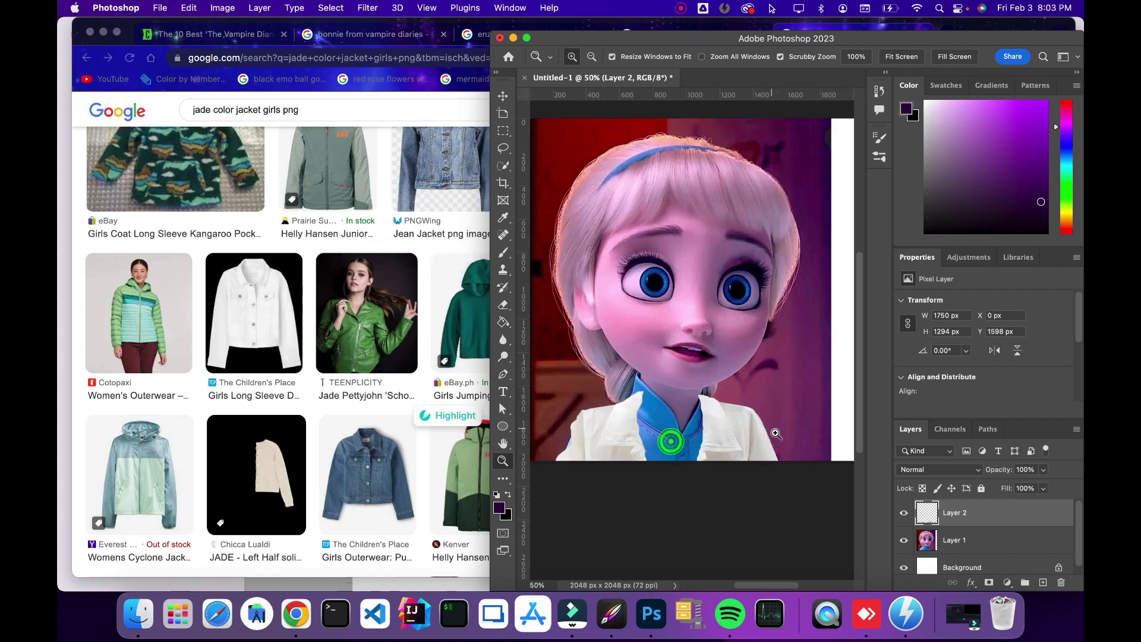
{"action": "left_click", "coordinate": [507, 341]}
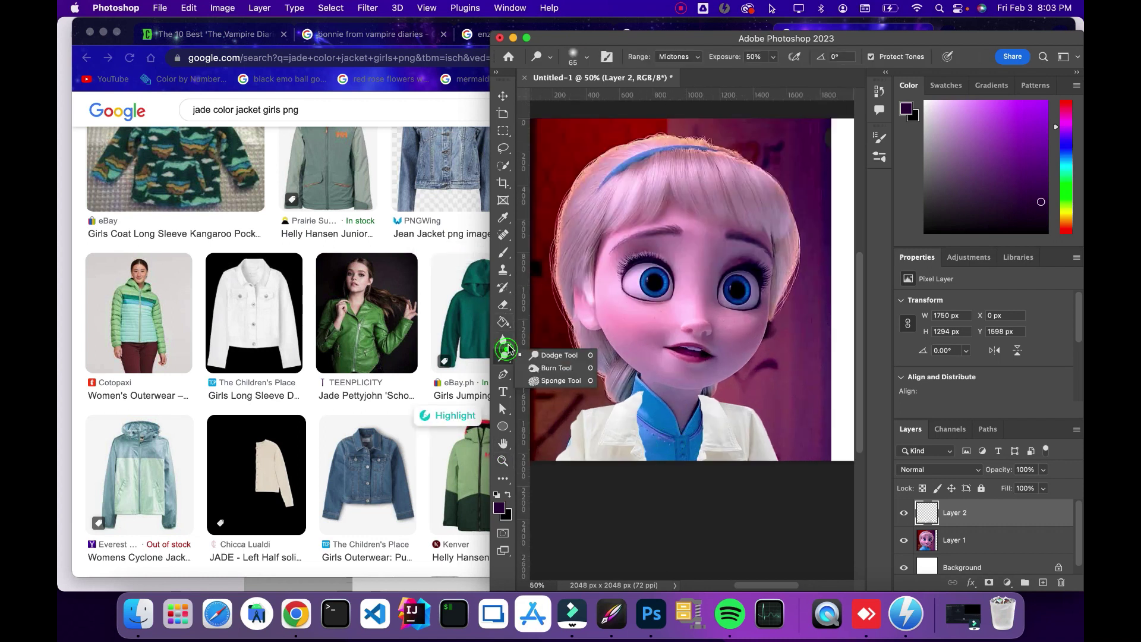
{"action": "left_click_drag", "start_coordinate": [508, 343], "coordinate": [540, 362]}
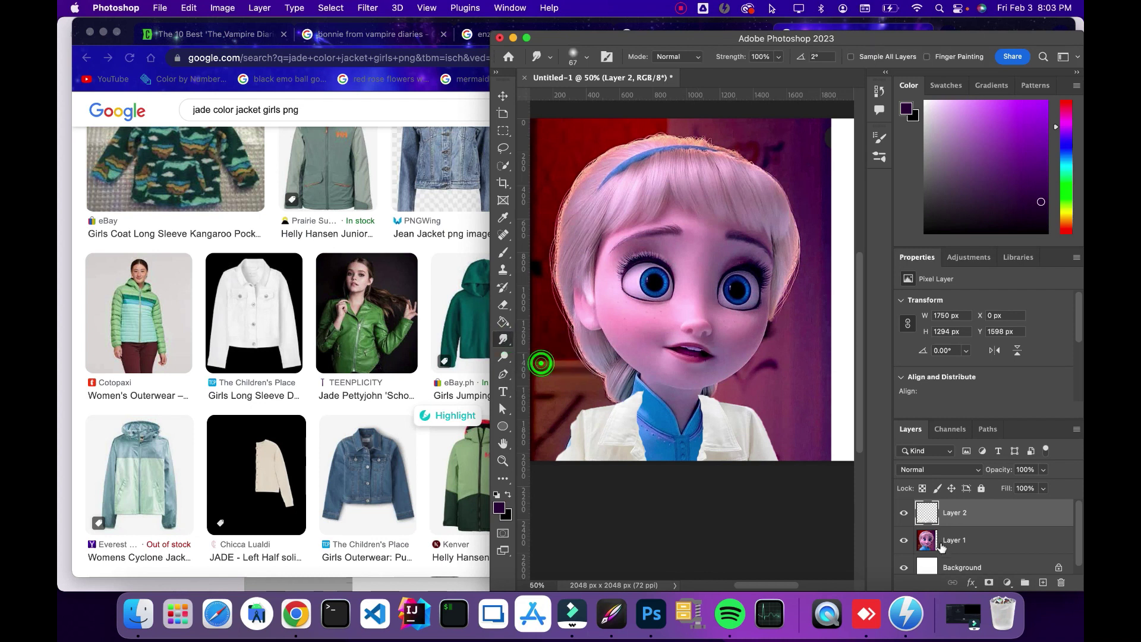
{"action": "left_click", "coordinate": [949, 541]}
{"action": "mouse_move", "coordinate": [682, 412]}
{"action": "left_mouse_down"}
{"action": "mouse_move", "coordinate": [635, 410]}
{"action": "mouse_move", "coordinate": [630, 442]}
{"action": "left_mouse_up"}
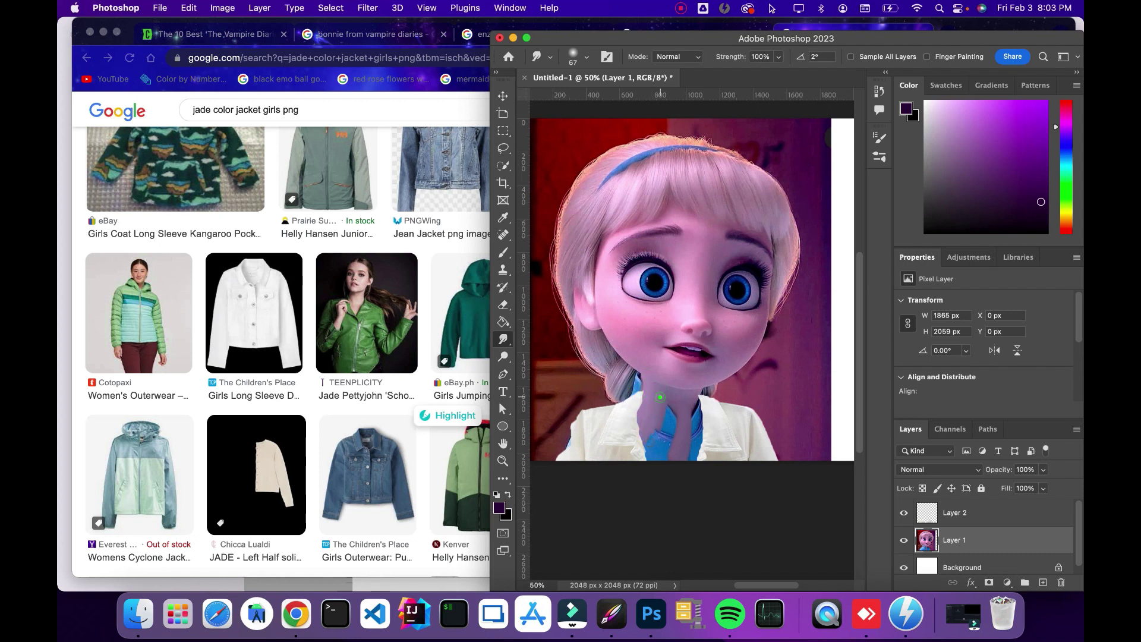
{"action": "left_click_drag", "start_coordinate": [670, 399], "coordinate": [658, 467]}
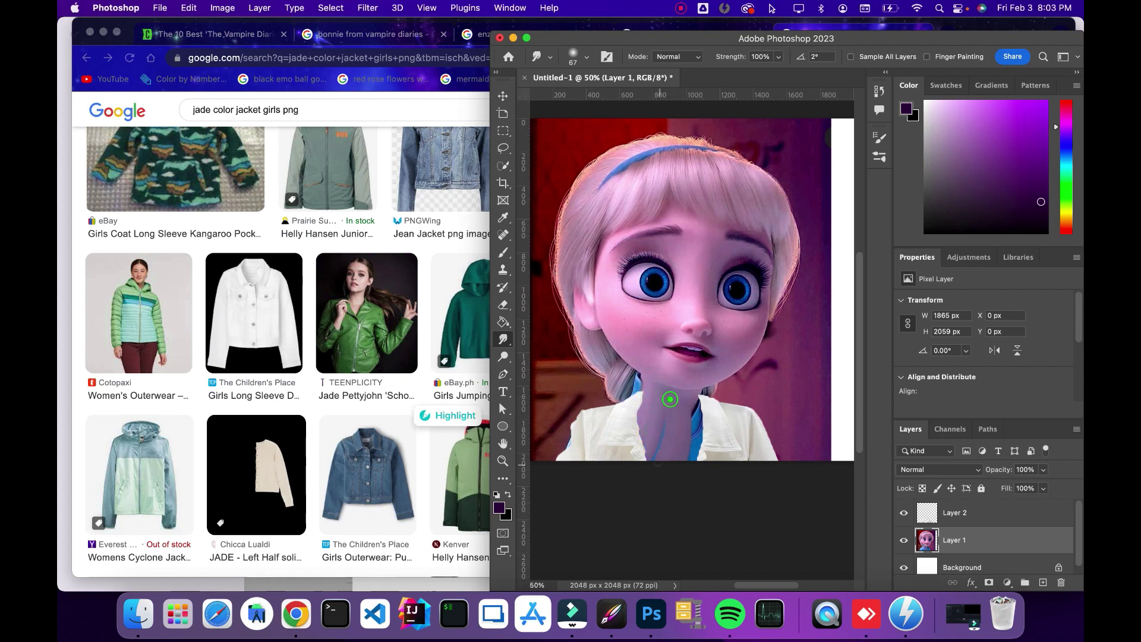
{"action": "mouse_move", "coordinate": [692, 463]}
{"action": "left_mouse_down"}
{"action": "mouse_move", "coordinate": [692, 404]}
{"action": "mouse_move", "coordinate": [699, 431]}
{"action": "left_mouse_up"}
{"action": "left_click_drag", "start_coordinate": [632, 377], "coordinate": [633, 386]}
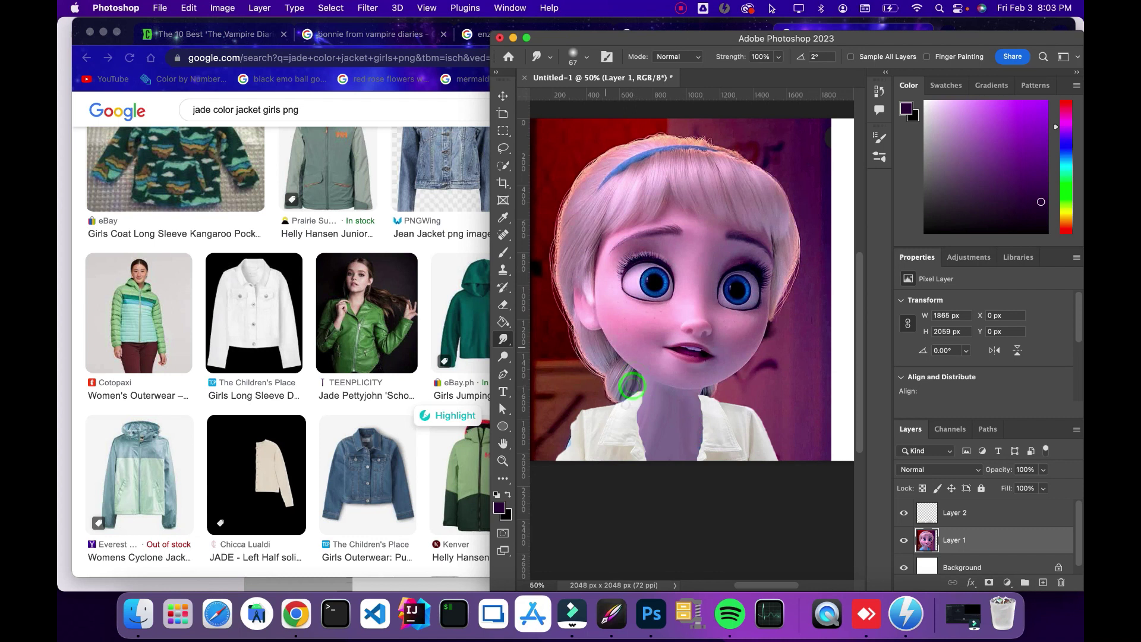
Check the Bonnie reference photo, and in Photoshop smudge wavy strands down to the jacket on the ear side of Elsa's hair
{"action": "left_click", "coordinate": [371, 37]}
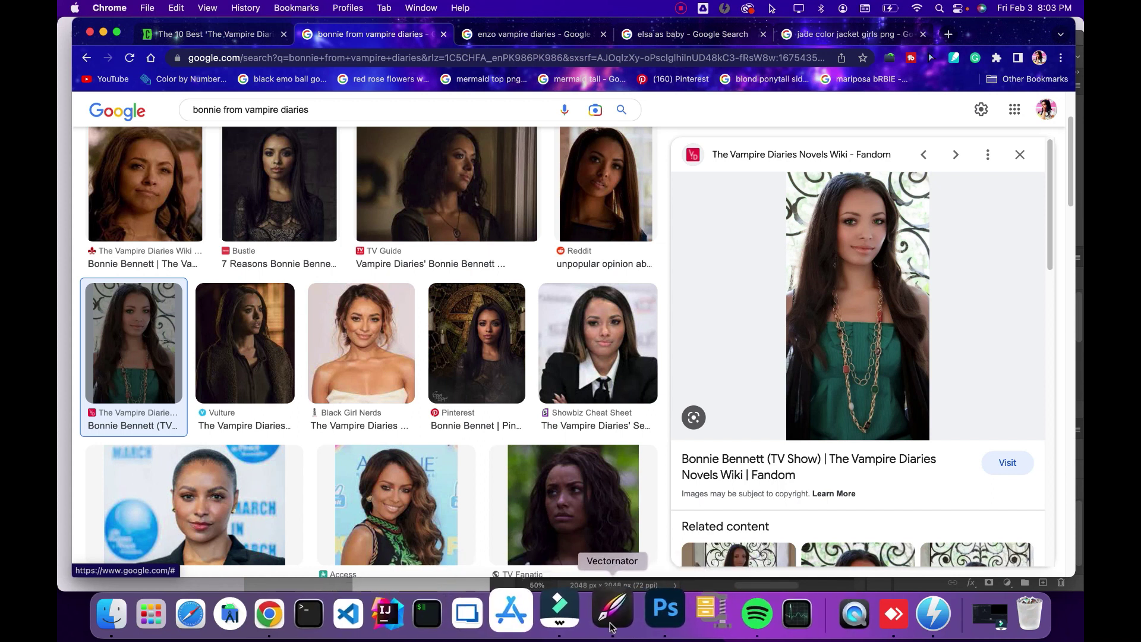
{"action": "left_click", "coordinate": [651, 611]}
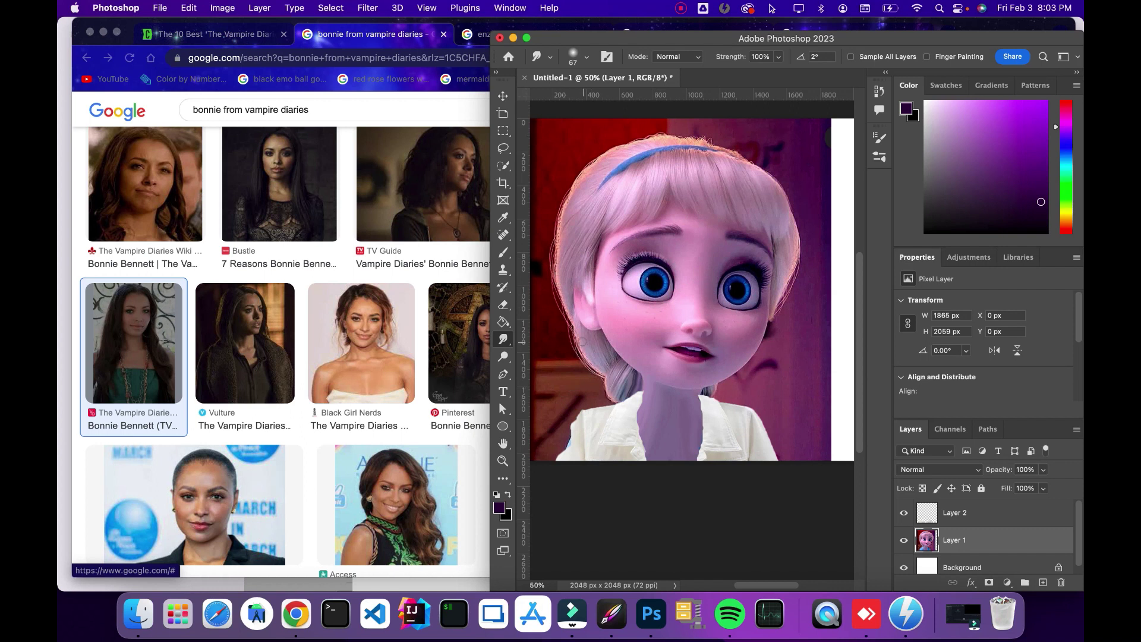
{"action": "left_click_drag", "start_coordinate": [579, 338], "coordinate": [577, 421]}
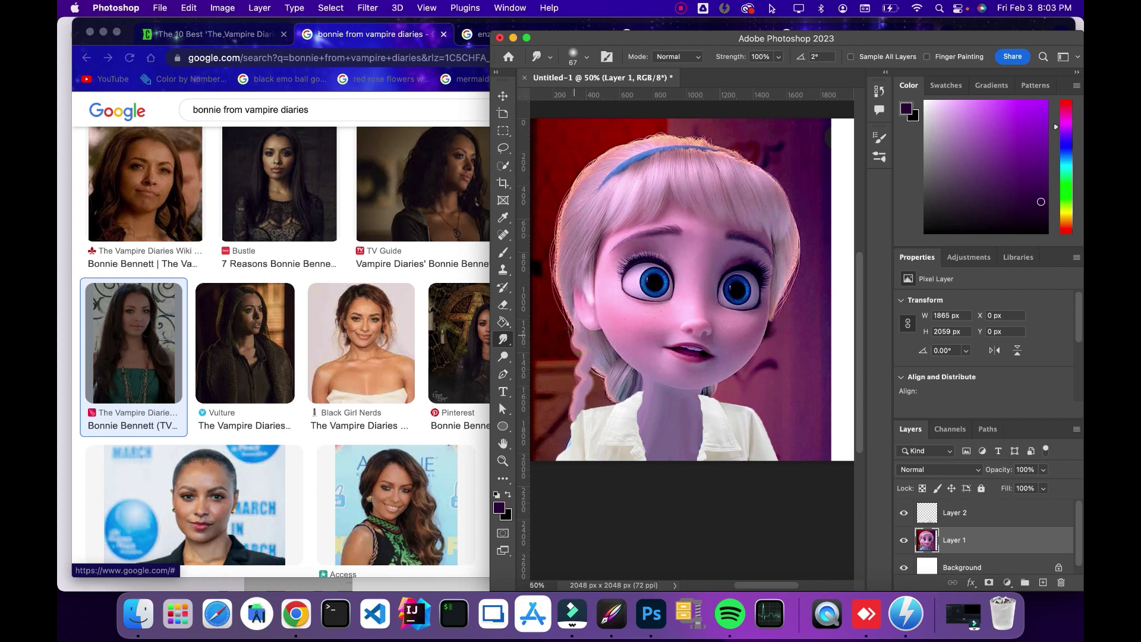
{"action": "left_click_drag", "start_coordinate": [556, 253], "coordinate": [569, 419]}
{"action": "mouse_move", "coordinate": [577, 335]}
{"action": "left_mouse_down"}
{"action": "mouse_move", "coordinate": [587, 360]}
{"action": "mouse_move", "coordinate": [591, 342]}
{"action": "mouse_move", "coordinate": [585, 406]}
{"action": "left_mouse_up"}
{"action": "mouse_move", "coordinate": [597, 351]}
{"action": "left_mouse_down"}
{"action": "mouse_move", "coordinate": [596, 407]}
{"action": "mouse_move", "coordinate": [612, 387]}
{"action": "mouse_move", "coordinate": [609, 402]}
{"action": "mouse_move", "coordinate": [631, 390]}
{"action": "left_mouse_up"}
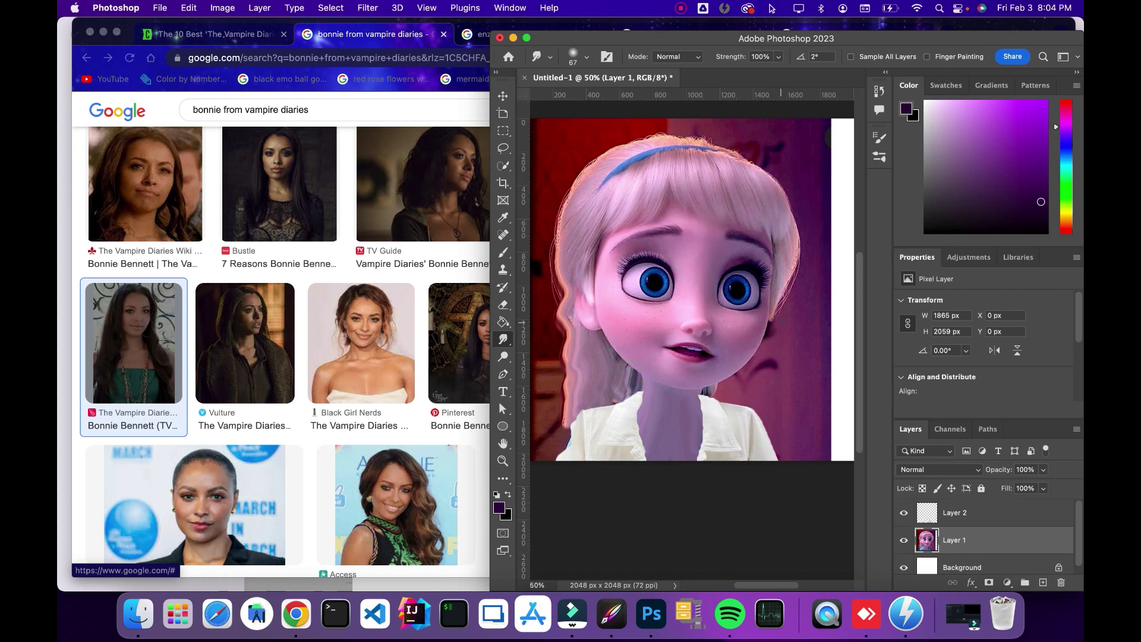
Smudge wavy strands from the hair beside the far cheek down to the jacket and fill in around the jaw
{"action": "left_click_drag", "start_coordinate": [771, 306], "coordinate": [752, 409]}
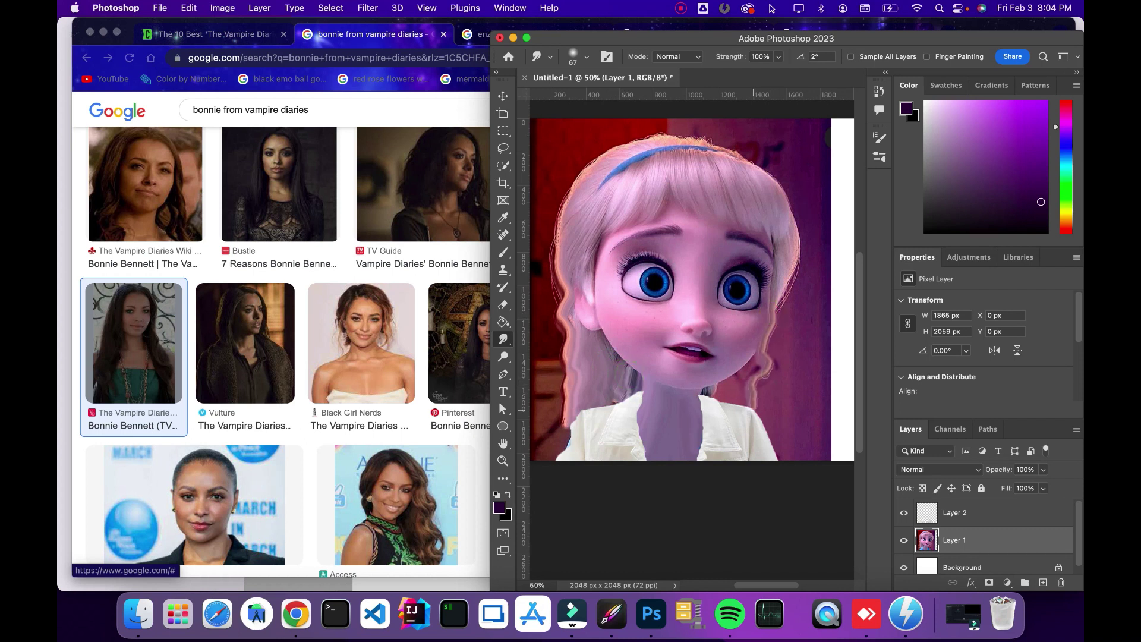
{"action": "mouse_move", "coordinate": [767, 346]}
{"action": "left_mouse_down"}
{"action": "mouse_move", "coordinate": [740, 409]}
{"action": "mouse_move", "coordinate": [717, 396]}
{"action": "mouse_move", "coordinate": [713, 407]}
{"action": "left_mouse_up"}
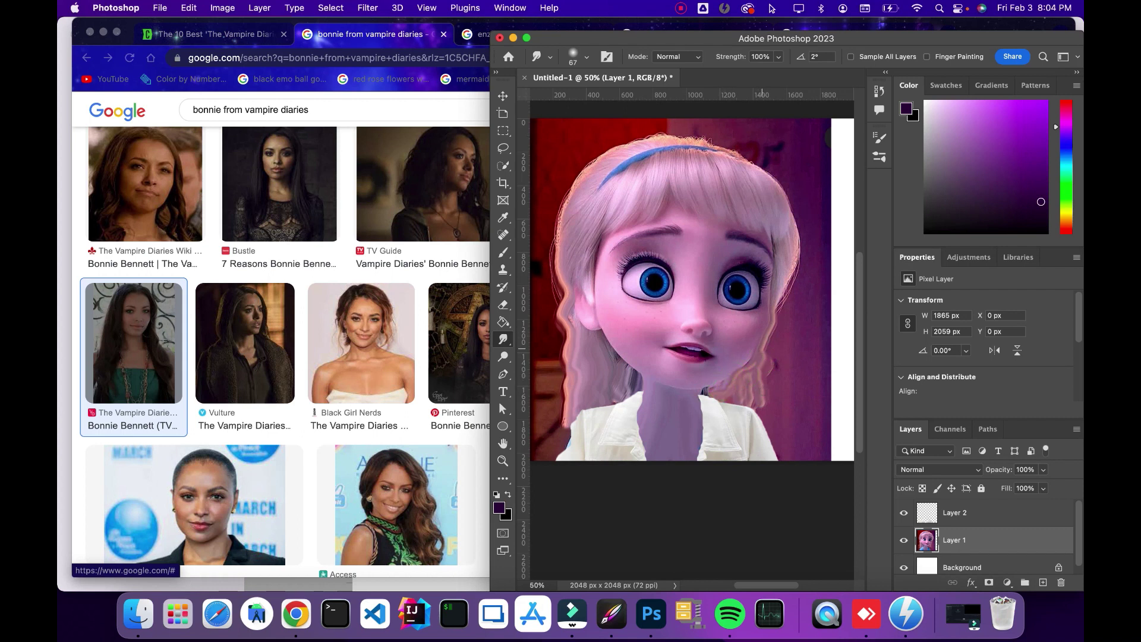
{"action": "left_click_drag", "start_coordinate": [775, 387], "coordinate": [776, 327]}
{"action": "mouse_move", "coordinate": [746, 356]}
{"action": "left_mouse_down"}
{"action": "mouse_move", "coordinate": [754, 337]}
{"action": "mouse_move", "coordinate": [767, 341]}
{"action": "left_mouse_up"}
{"action": "left_click", "coordinate": [747, 353]}
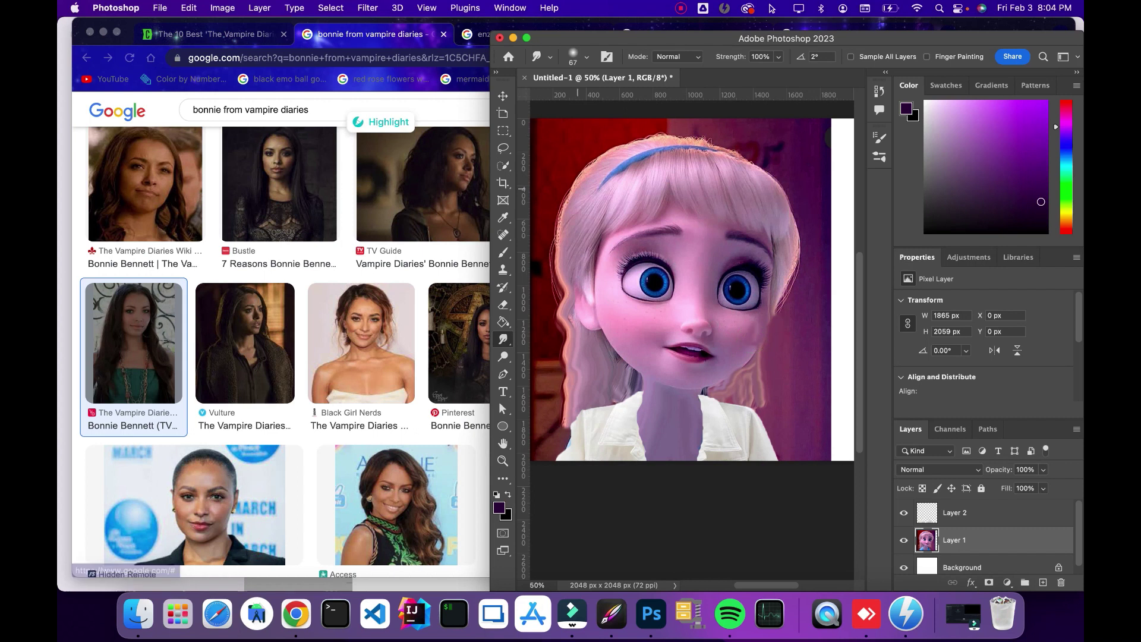
Smudge hair over the blue headband and shape a parting in the bangs
{"action": "mouse_move", "coordinate": [599, 188]}
{"action": "left_mouse_down"}
{"action": "mouse_move", "coordinate": [640, 153]}
{"action": "mouse_move", "coordinate": [602, 176]}
{"action": "mouse_move", "coordinate": [633, 154]}
{"action": "mouse_move", "coordinate": [616, 161]}
{"action": "mouse_move", "coordinate": [659, 144]}
{"action": "mouse_move", "coordinate": [707, 144]}
{"action": "mouse_move", "coordinate": [692, 140]}
{"action": "mouse_move", "coordinate": [736, 155]}
{"action": "mouse_move", "coordinate": [636, 164]}
{"action": "mouse_move", "coordinate": [625, 180]}
{"action": "mouse_move", "coordinate": [639, 157]}
{"action": "mouse_move", "coordinate": [680, 140]}
{"action": "mouse_move", "coordinate": [683, 156]}
{"action": "mouse_move", "coordinate": [653, 155]}
{"action": "mouse_move", "coordinate": [702, 143]}
{"action": "mouse_move", "coordinate": [732, 156]}
{"action": "mouse_move", "coordinate": [704, 139]}
{"action": "mouse_move", "coordinate": [753, 159]}
{"action": "mouse_move", "coordinate": [703, 139]}
{"action": "left_mouse_up"}
{"action": "key", "text": "super+z"}
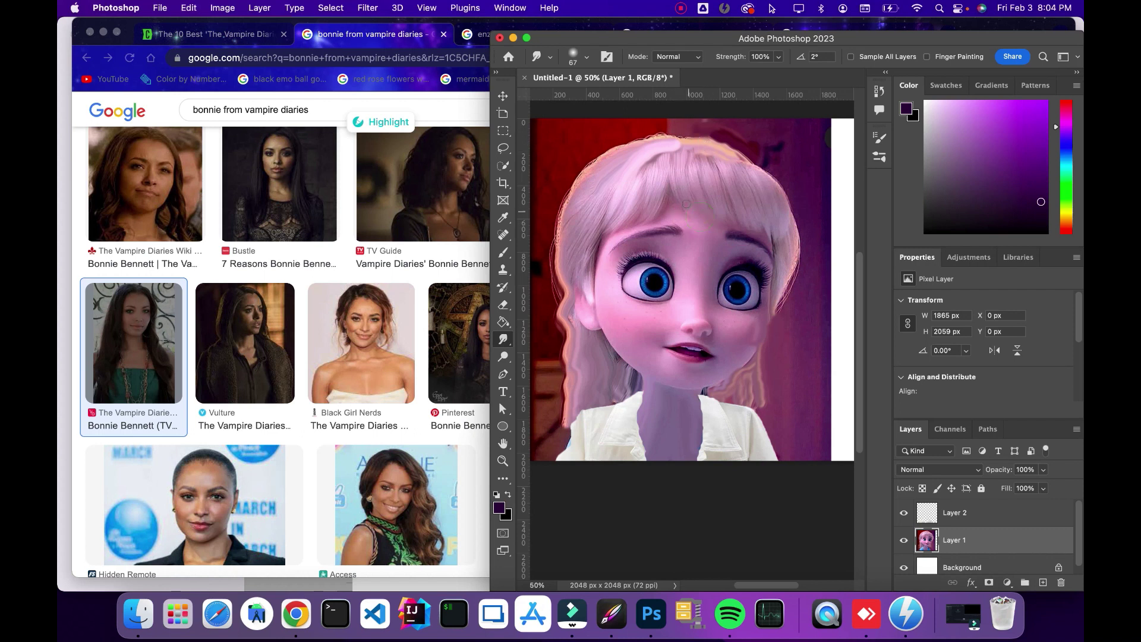
{"action": "mouse_move", "coordinate": [681, 191]}
{"action": "left_mouse_down"}
{"action": "mouse_move", "coordinate": [672, 199]}
{"action": "mouse_move", "coordinate": [718, 217]}
{"action": "mouse_move", "coordinate": [678, 175]}
{"action": "left_mouse_up"}
Soften the bangs' parting, the crown and the hair edge by the cheek with a 49 px Blur tool
{"action": "left_click", "coordinate": [503, 338]}
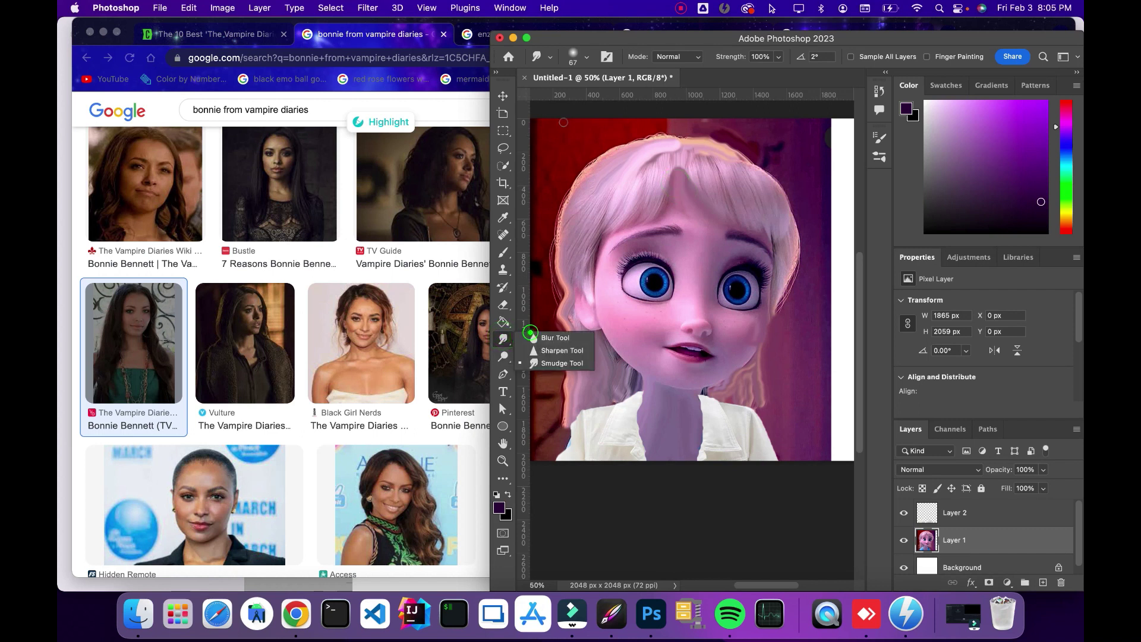
{"action": "left_click", "coordinate": [554, 337]}
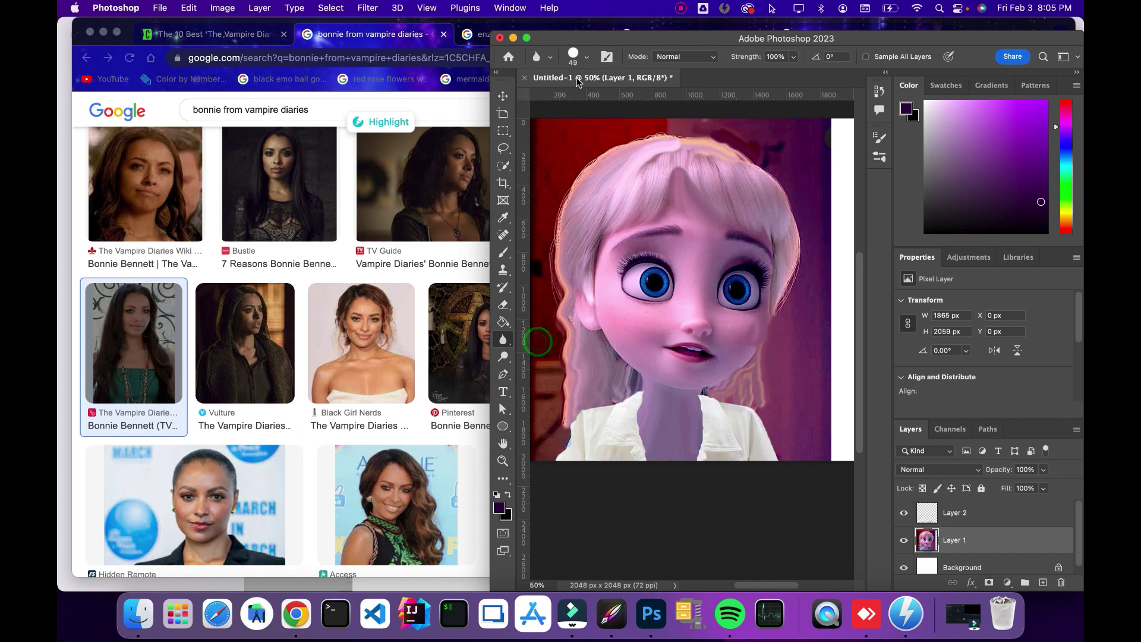
{"action": "left_click_drag", "start_coordinate": [684, 188], "coordinate": [676, 188]}
{"action": "left_click_drag", "start_coordinate": [721, 154], "coordinate": [664, 154]}
{"action": "left_click_drag", "start_coordinate": [751, 325], "coordinate": [748, 328]}
Return to the Smudge tool with a 23 px brush and lower its strength to 48%
{"action": "left_click", "coordinate": [503, 339]}
{"action": "left_click", "coordinate": [543, 363]}
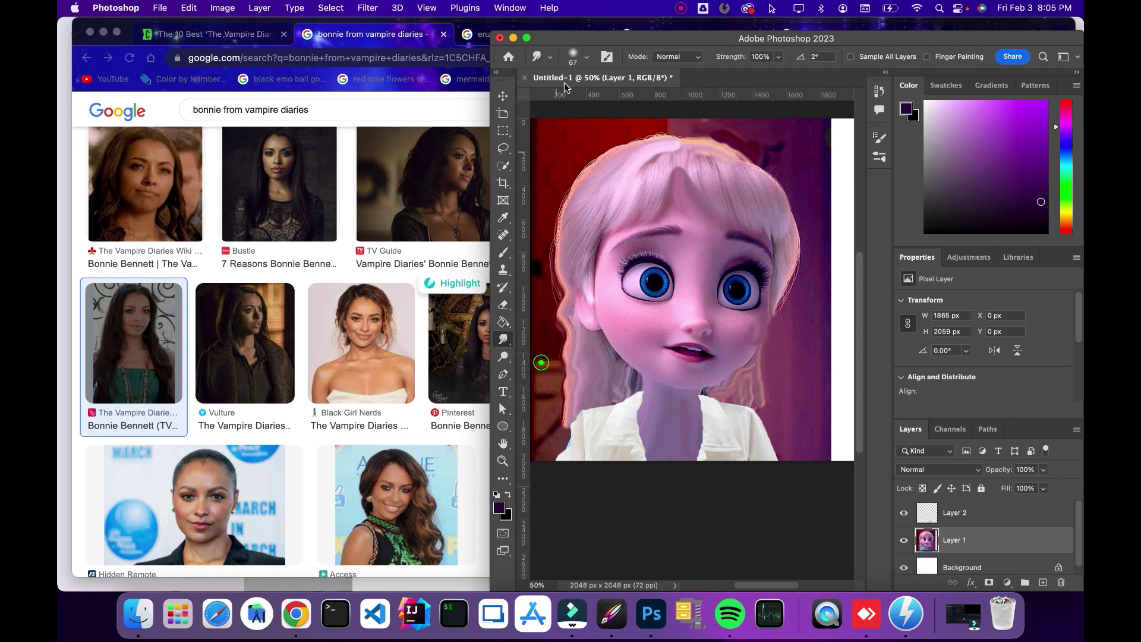
{"action": "left_click", "coordinate": [574, 55]}
{"action": "key", "text": "Return"}
{"action": "left_click", "coordinate": [758, 328]}
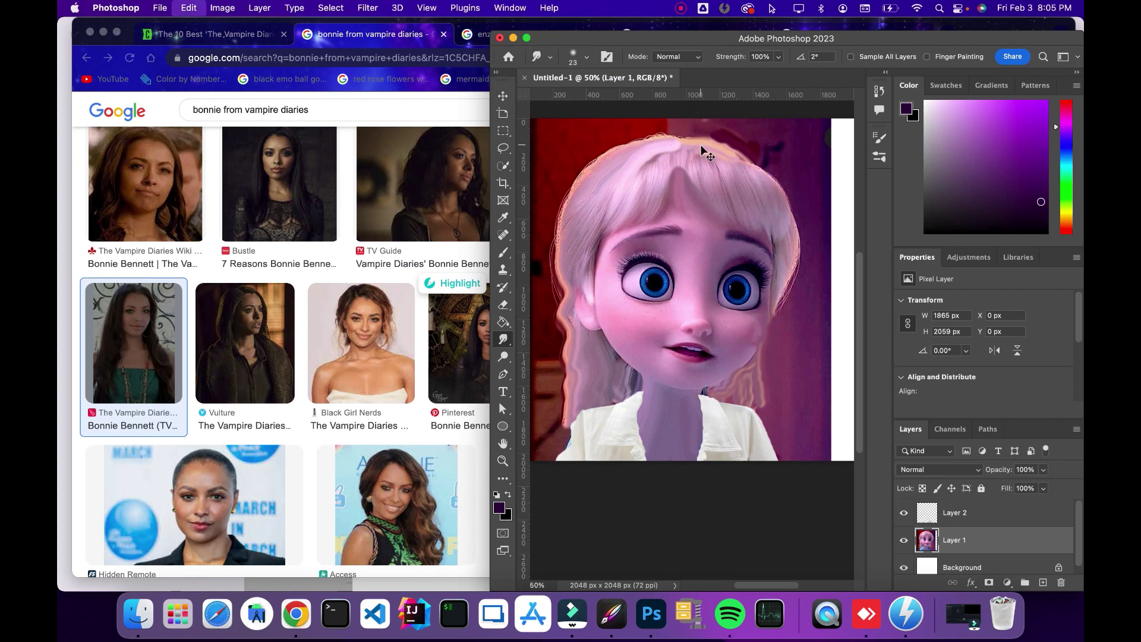
{"action": "left_click", "coordinate": [778, 56]}
{"action": "left_click_drag", "start_coordinate": [780, 72], "coordinate": [745, 72]}
Smudge the hair edge along the far cheek and touch up the hair at the crown
{"action": "left_click_drag", "start_coordinate": [758, 327], "coordinate": [743, 337]}
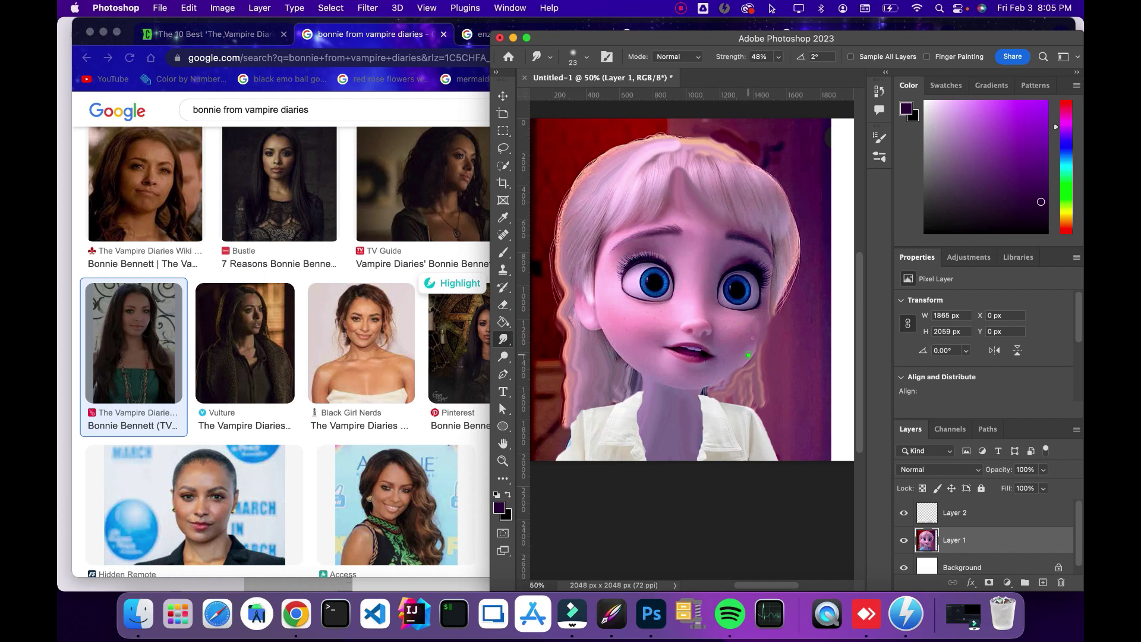
{"action": "left_click", "coordinate": [746, 360]}
{"action": "left_click", "coordinate": [757, 332]}
{"action": "left_click_drag", "start_coordinate": [752, 340], "coordinate": [760, 316]}
{"action": "left_click", "coordinate": [679, 162]}
{"action": "left_click", "coordinate": [675, 160]}
Add a new layer between the Elsa picture and the jacket, and set the foreground color to dark green
{"action": "left_click", "coordinate": [1043, 582]}
{"action": "left_click", "coordinate": [1067, 194]}
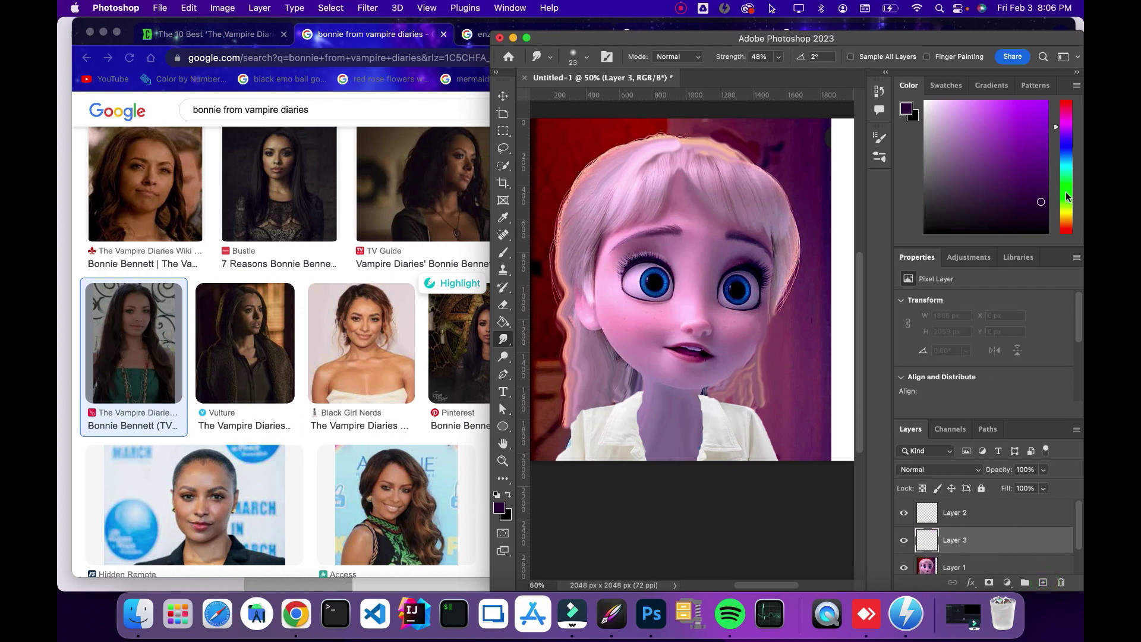
{"action": "left_click", "coordinate": [1027, 185]}
{"action": "left_click", "coordinate": [1038, 185]}
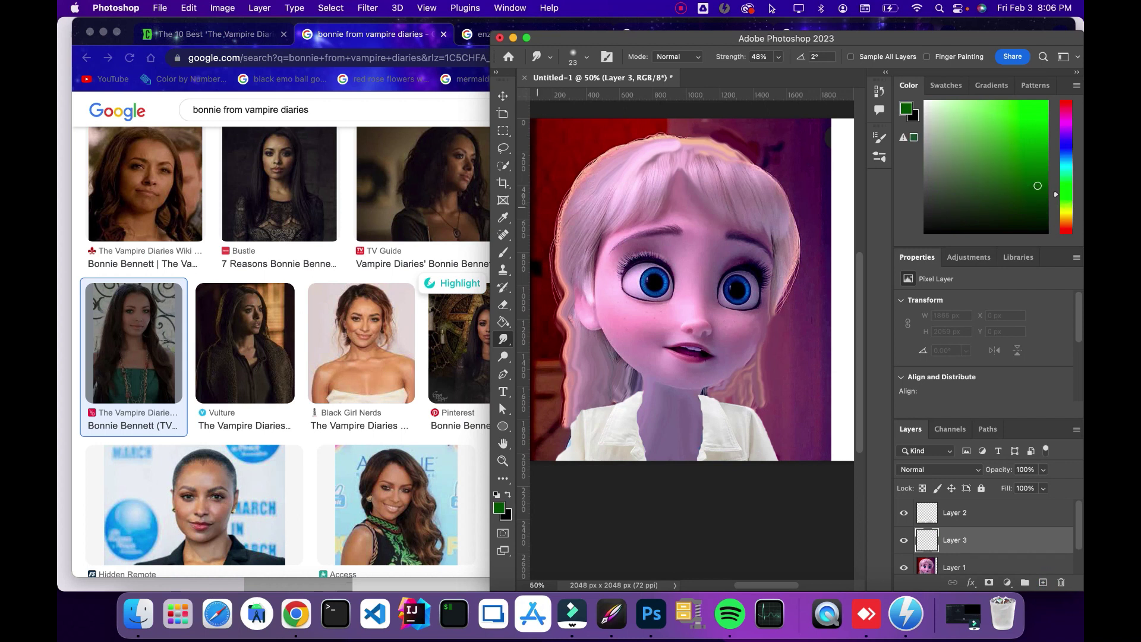
Paint a green top inside the jacket opening on the new layer with a 17 px soft round brush
{"action": "left_click", "coordinate": [504, 255]}
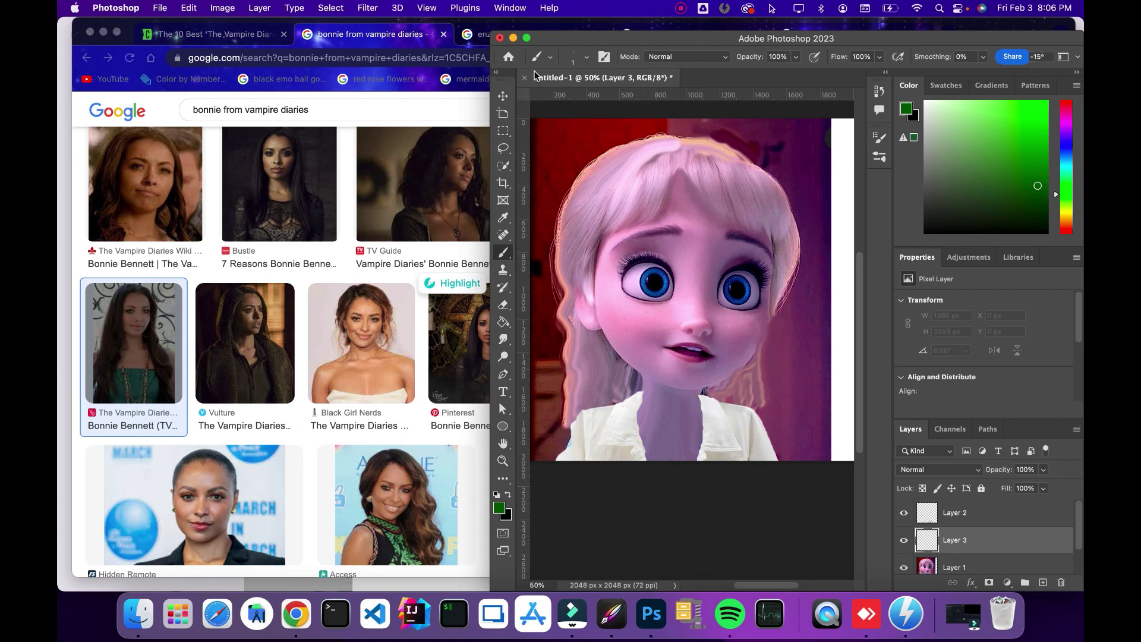
{"action": "left_click", "coordinate": [573, 58]}
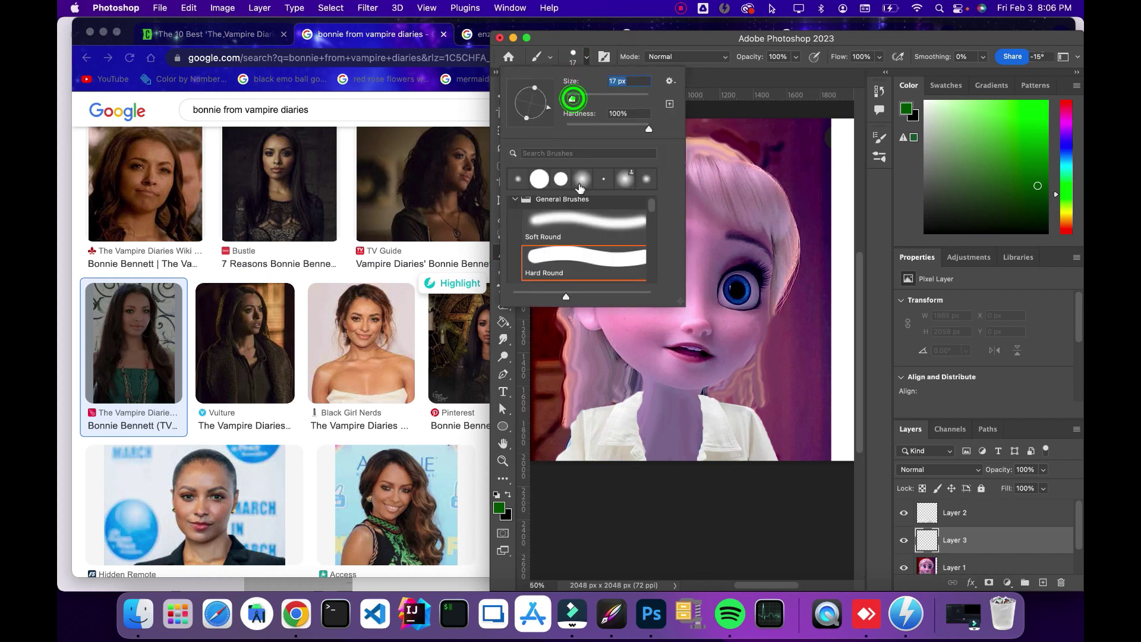
{"action": "left_click", "coordinate": [581, 179]}
{"action": "mouse_move", "coordinate": [632, 432]}
{"action": "left_mouse_down"}
{"action": "mouse_move", "coordinate": [698, 442]}
{"action": "mouse_move", "coordinate": [650, 450]}
{"action": "mouse_move", "coordinate": [707, 453]}
{"action": "mouse_move", "coordinate": [654, 461]}
{"action": "left_mouse_up"}
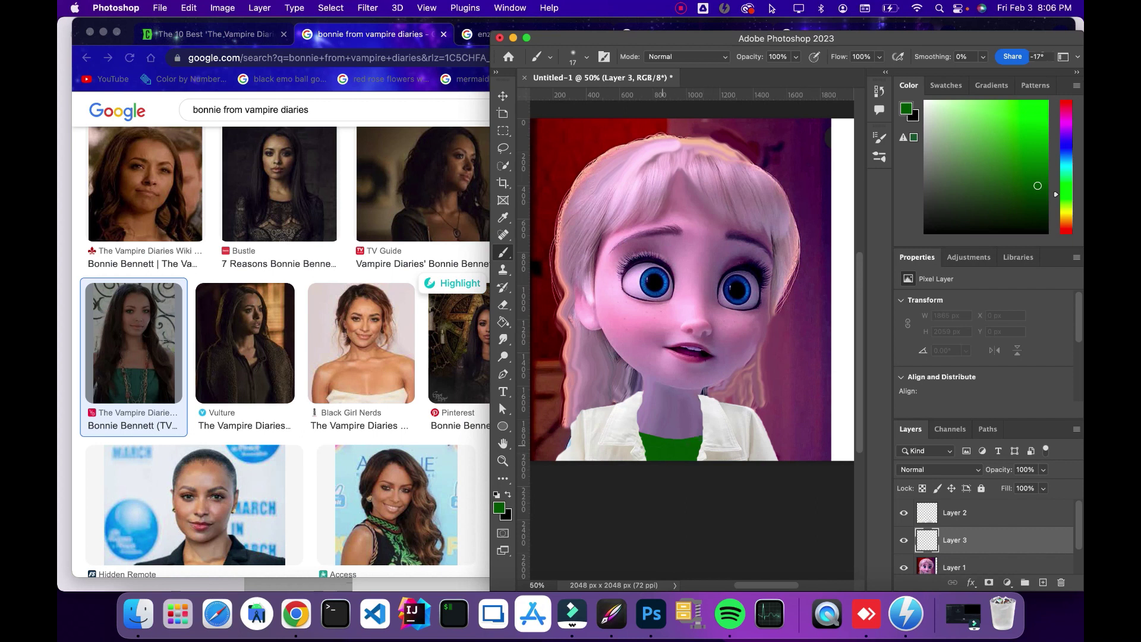
Undo the painted green top and add a new layer above the jacket layer
{"action": "key", "text": "super+z"}
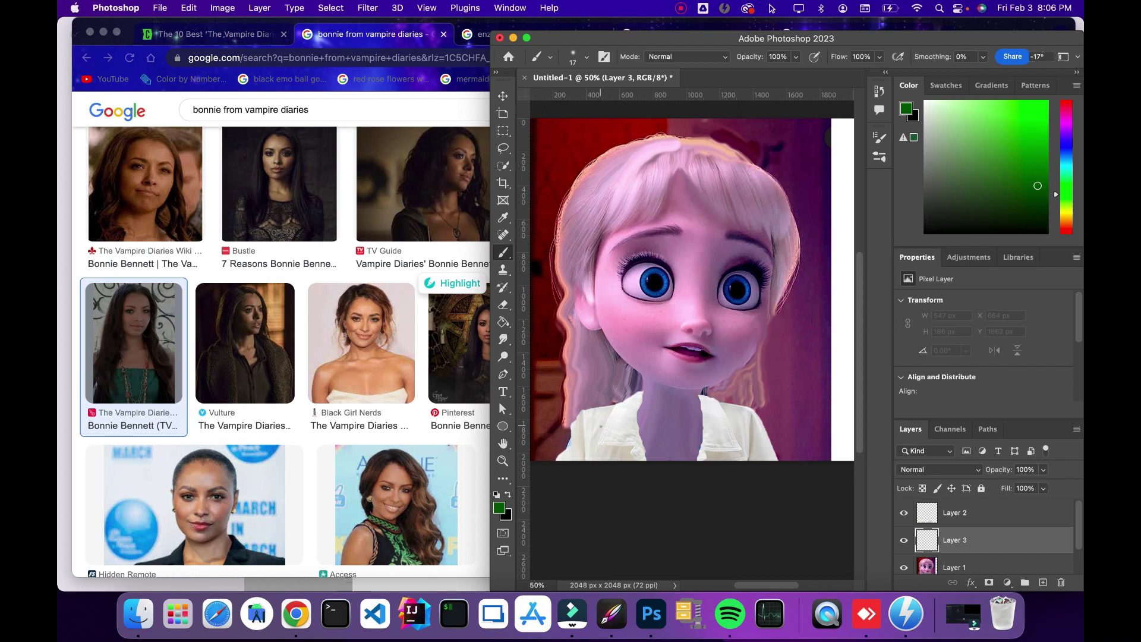
{"action": "left_click", "coordinate": [978, 510]}
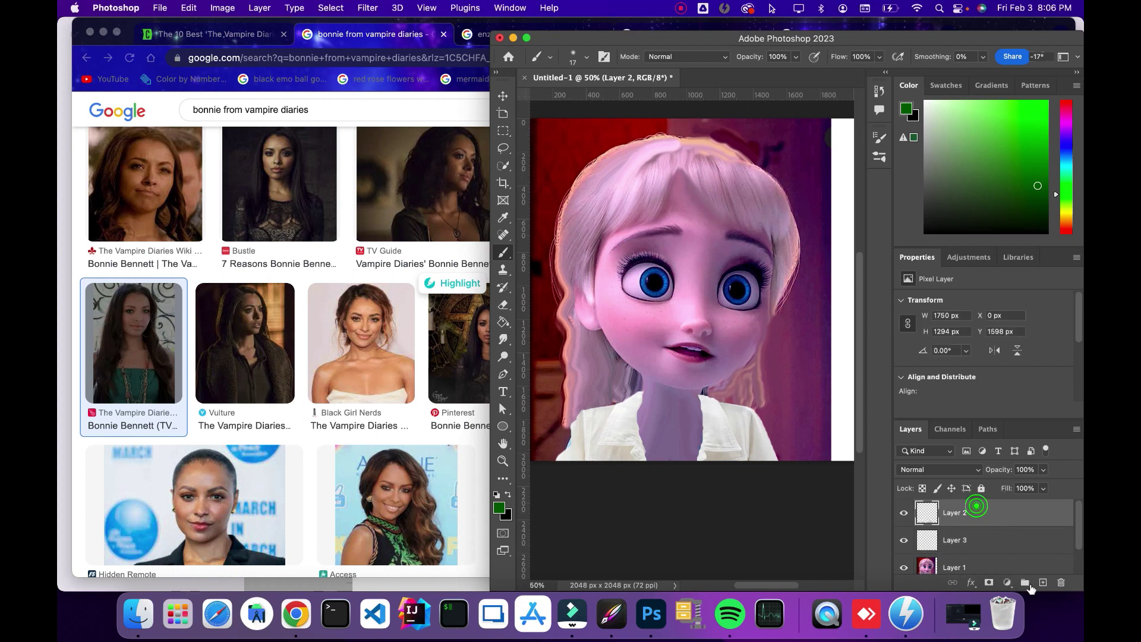
{"action": "left_click", "coordinate": [1043, 581]}
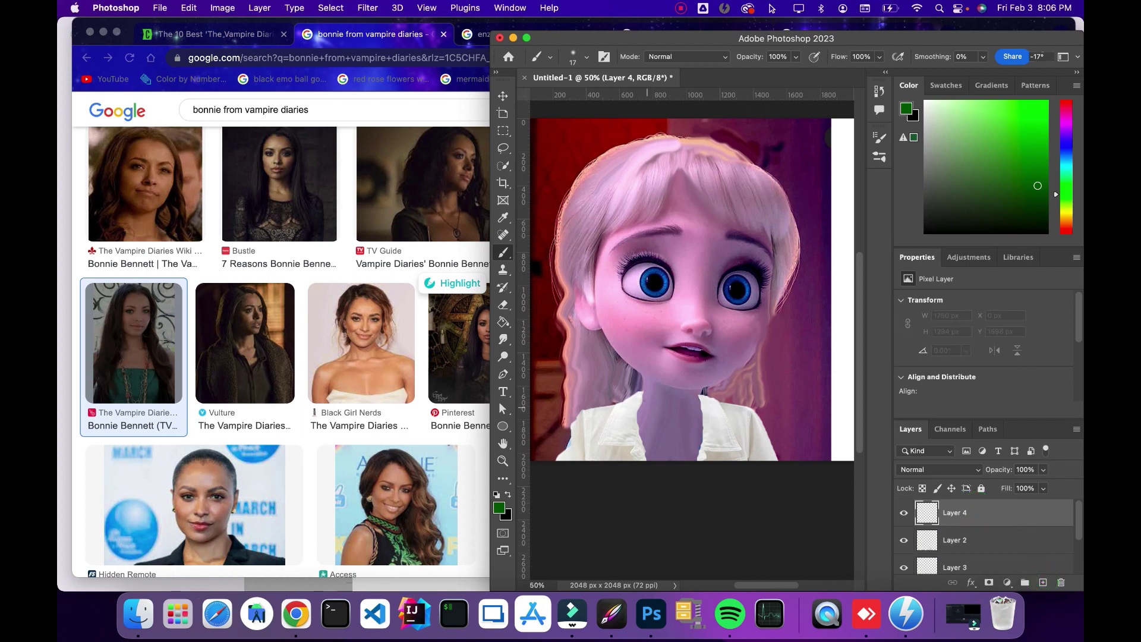
Outline both halves of the jacket in dark green on the new layer and fill the outlined areas with the Paint Bucket
{"action": "mouse_move", "coordinate": [644, 390]}
{"action": "left_mouse_down"}
{"action": "mouse_move", "coordinate": [645, 458]}
{"action": "mouse_move", "coordinate": [558, 458]}
{"action": "left_mouse_up"}
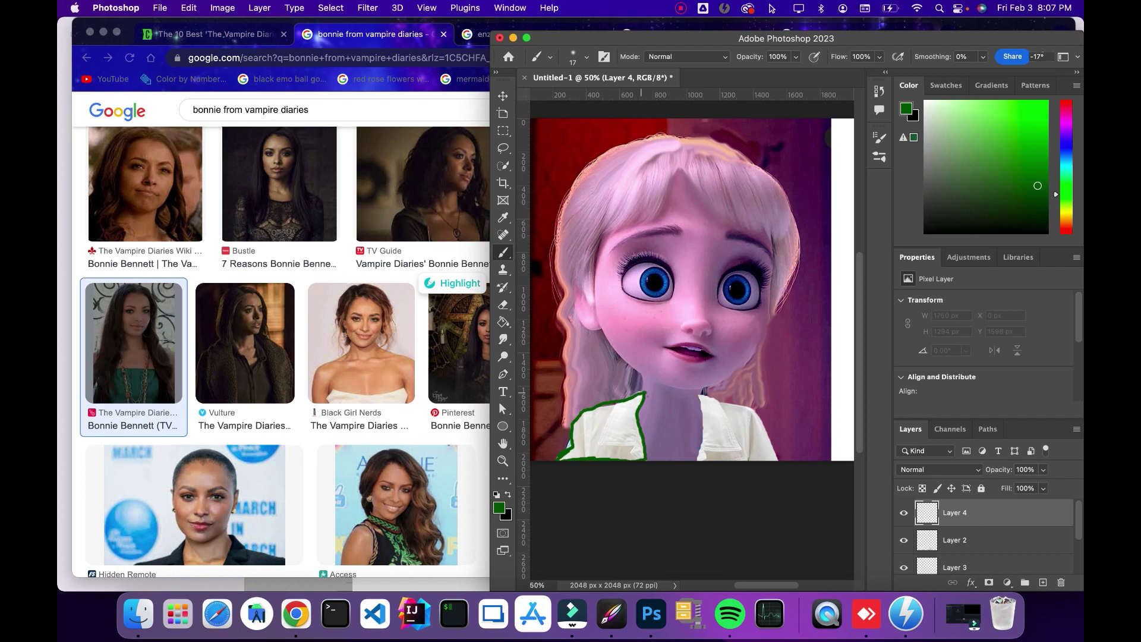
{"action": "left_click_drag", "start_coordinate": [699, 392], "coordinate": [705, 423]}
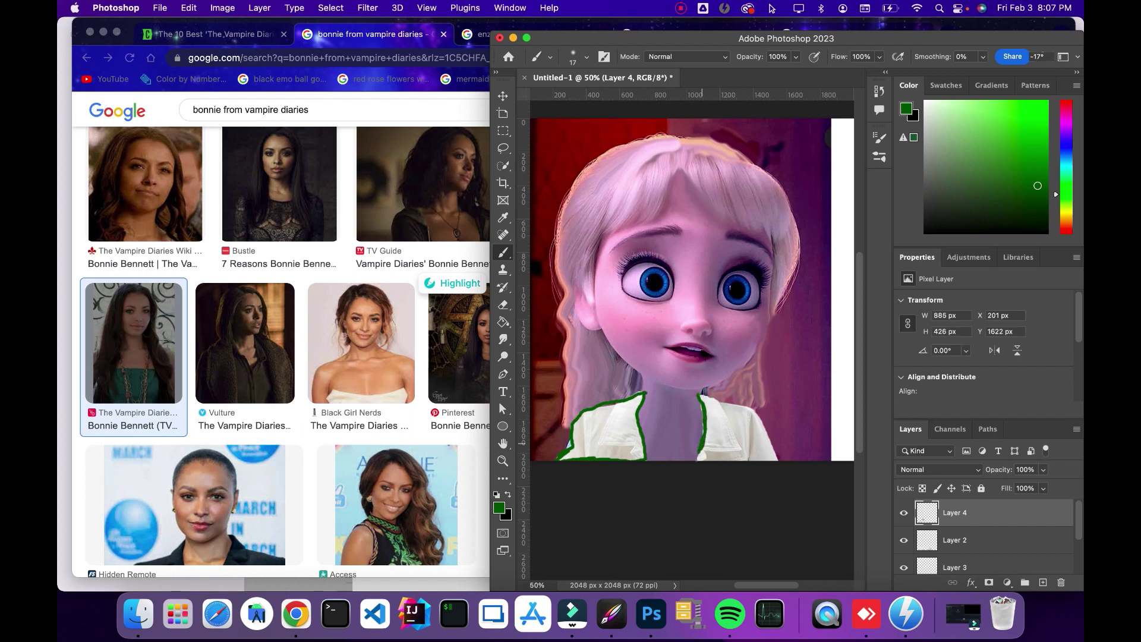
{"action": "left_click_drag", "start_coordinate": [776, 459], "coordinate": [770, 441]}
{"action": "left_click", "coordinate": [503, 321]}
{"action": "left_click", "coordinate": [618, 439]}
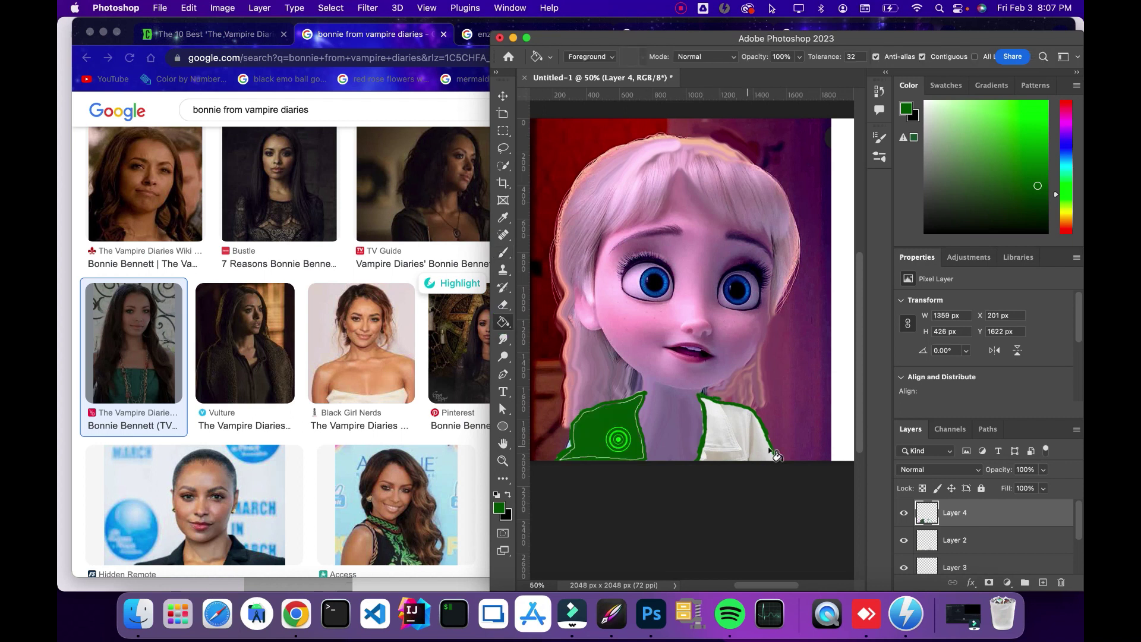
{"action": "left_click", "coordinate": [749, 438]}
Blur the outlines and edges of the green jacket shapes using the Blur tool with a 111 px brush at 100% strength
{"action": "left_click", "coordinate": [504, 339]}
{"action": "left_click", "coordinate": [544, 334]}
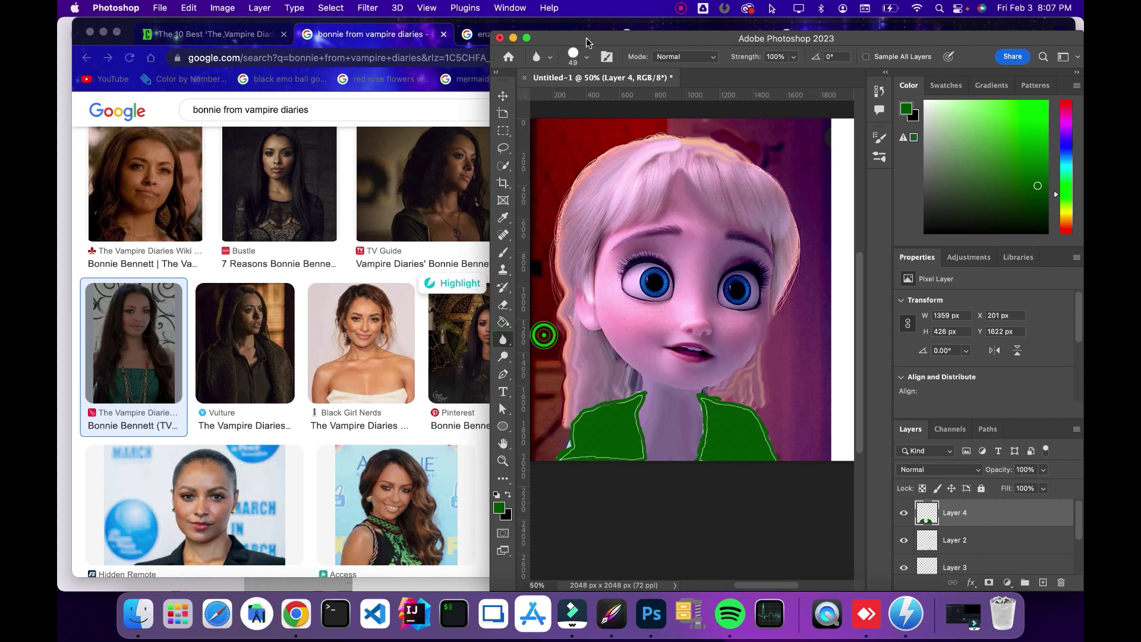
{"action": "left_click", "coordinate": [585, 58]}
{"action": "left_click", "coordinate": [607, 99]}
{"action": "left_click", "coordinate": [715, 430]}
{"action": "mouse_move", "coordinate": [702, 399]}
{"action": "left_mouse_down"}
{"action": "mouse_move", "coordinate": [741, 419]}
{"action": "mouse_move", "coordinate": [726, 392]}
{"action": "mouse_move", "coordinate": [736, 399]}
{"action": "mouse_move", "coordinate": [760, 449]}
{"action": "left_mouse_up"}
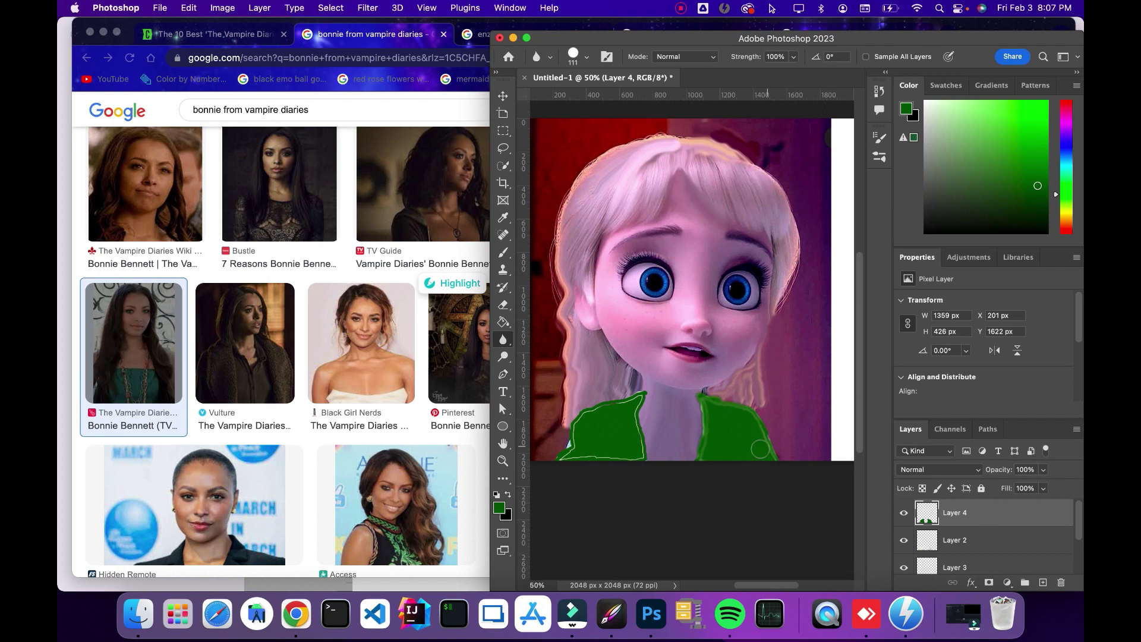
{"action": "mouse_move", "coordinate": [567, 431]}
{"action": "left_mouse_down"}
{"action": "mouse_move", "coordinate": [575, 463]}
{"action": "mouse_move", "coordinate": [556, 466]}
{"action": "mouse_move", "coordinate": [636, 456]}
{"action": "mouse_move", "coordinate": [614, 456]}
{"action": "mouse_move", "coordinate": [596, 428]}
{"action": "mouse_move", "coordinate": [568, 478]}
{"action": "mouse_move", "coordinate": [553, 444]}
{"action": "mouse_move", "coordinate": [704, 429]}
{"action": "left_mouse_up"}
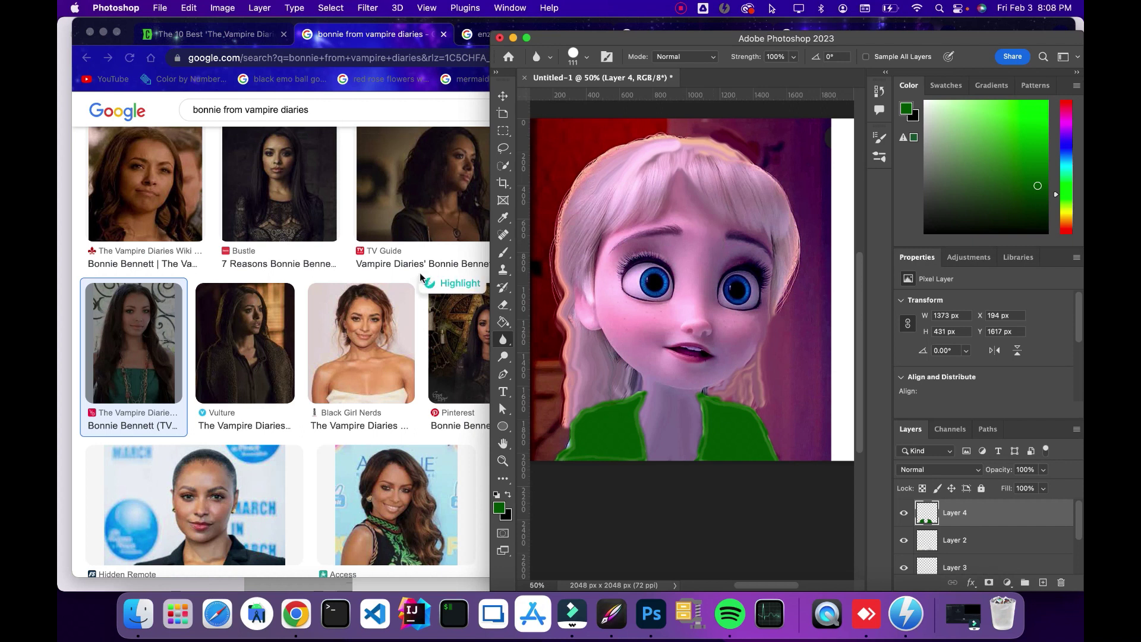
Set the blend mode of the green jacket layer to Linear Burn
{"action": "left_click", "coordinate": [503, 96]}
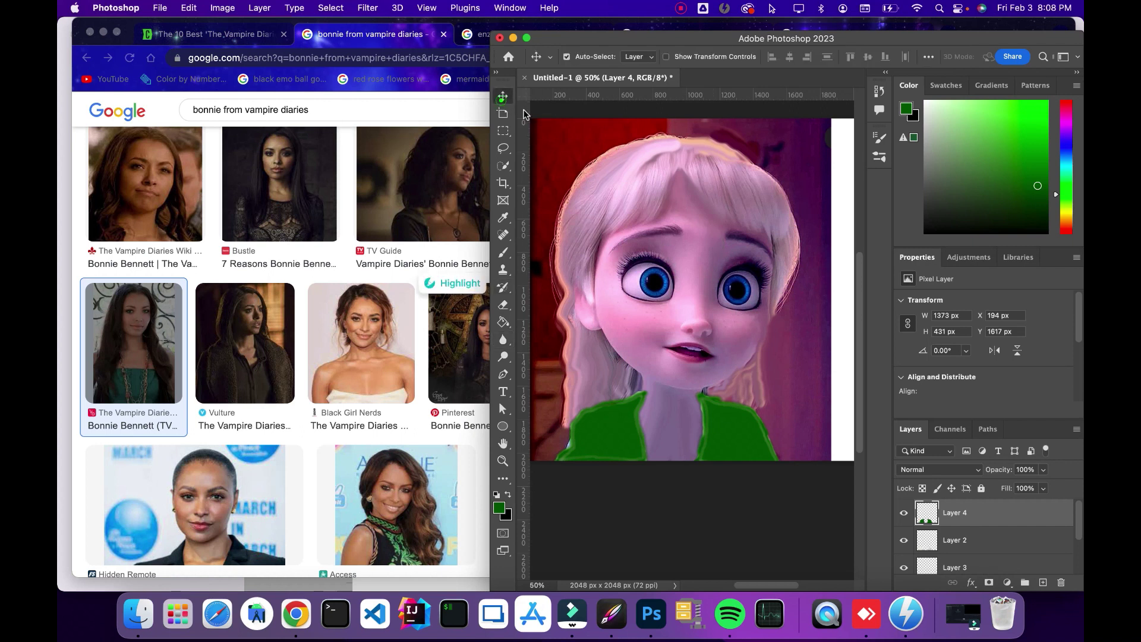
{"action": "left_click", "coordinate": [951, 469]}
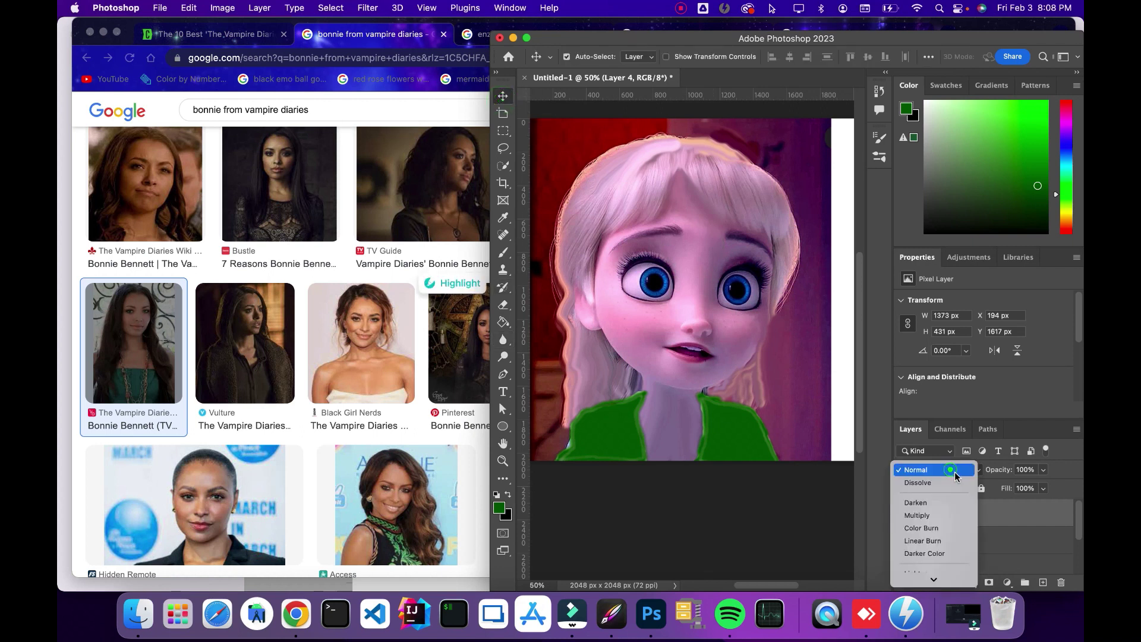
{"action": "left_click", "coordinate": [927, 541]}
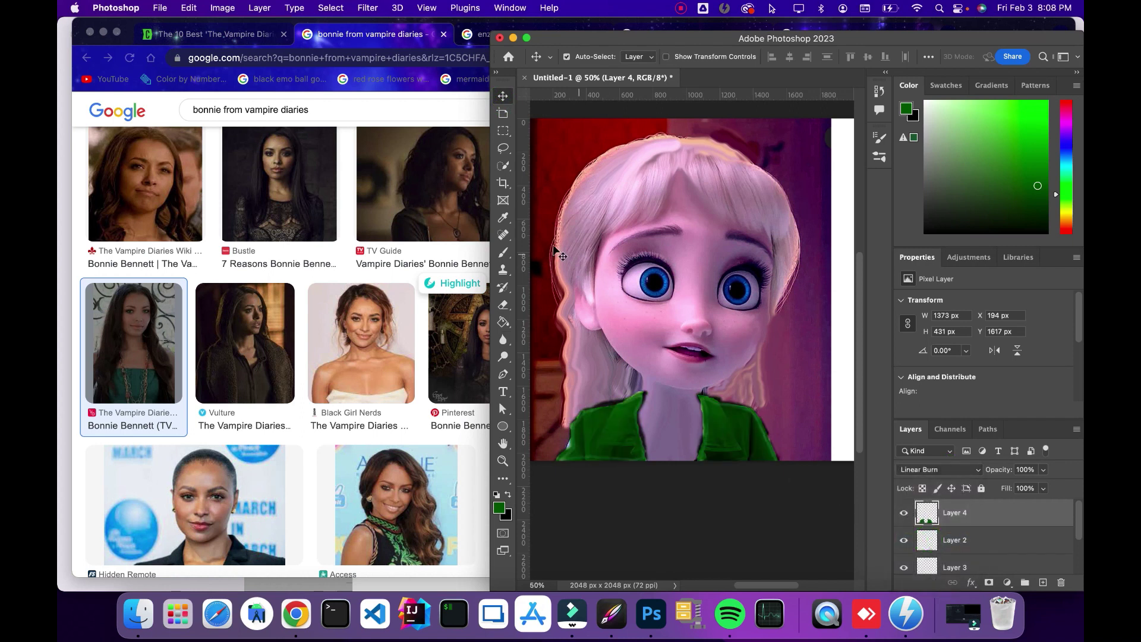
Erase the excess green around the jacket edges with a 43 px eraser at 9% hardness
{"action": "left_click", "coordinate": [502, 304]}
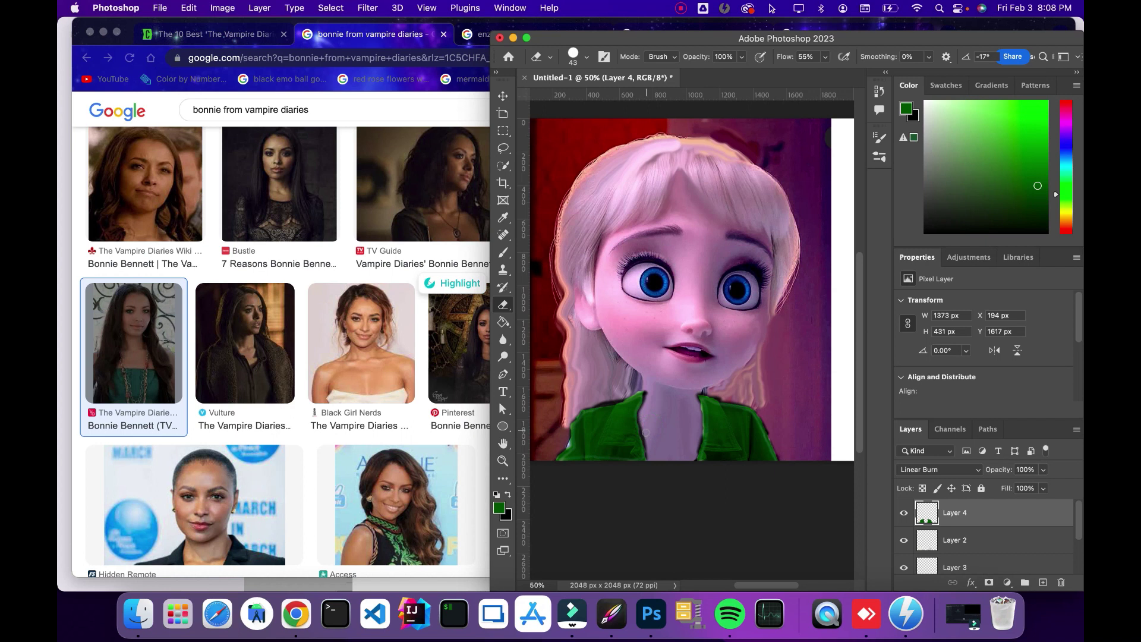
{"action": "left_click", "coordinate": [575, 53]}
{"action": "left_click", "coordinate": [581, 125]}
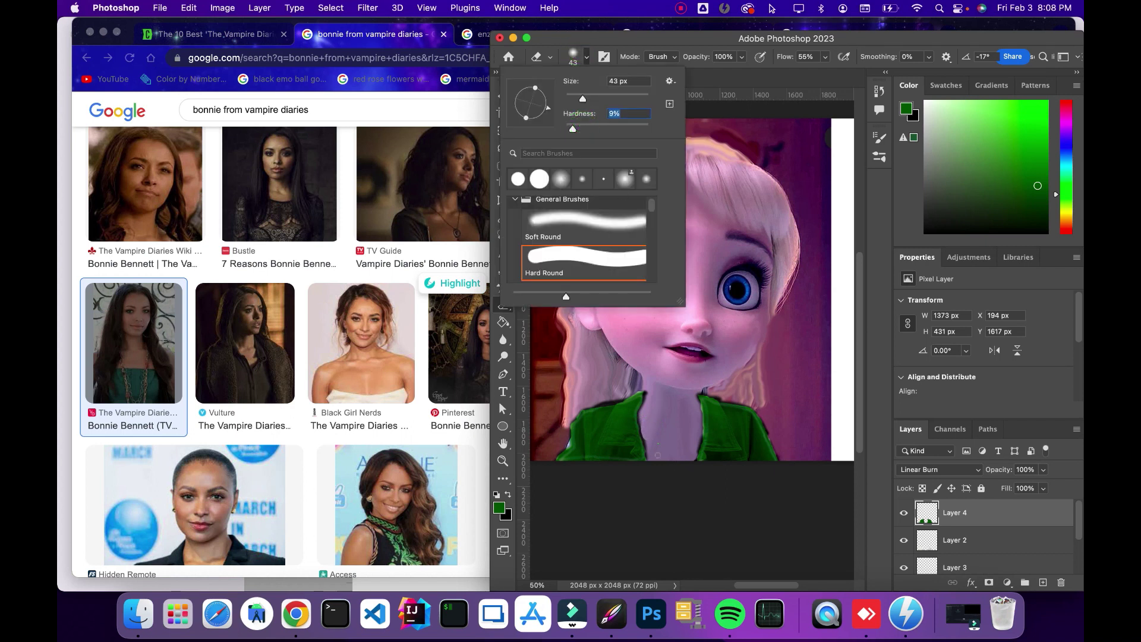
{"action": "left_click", "coordinate": [657, 455]}
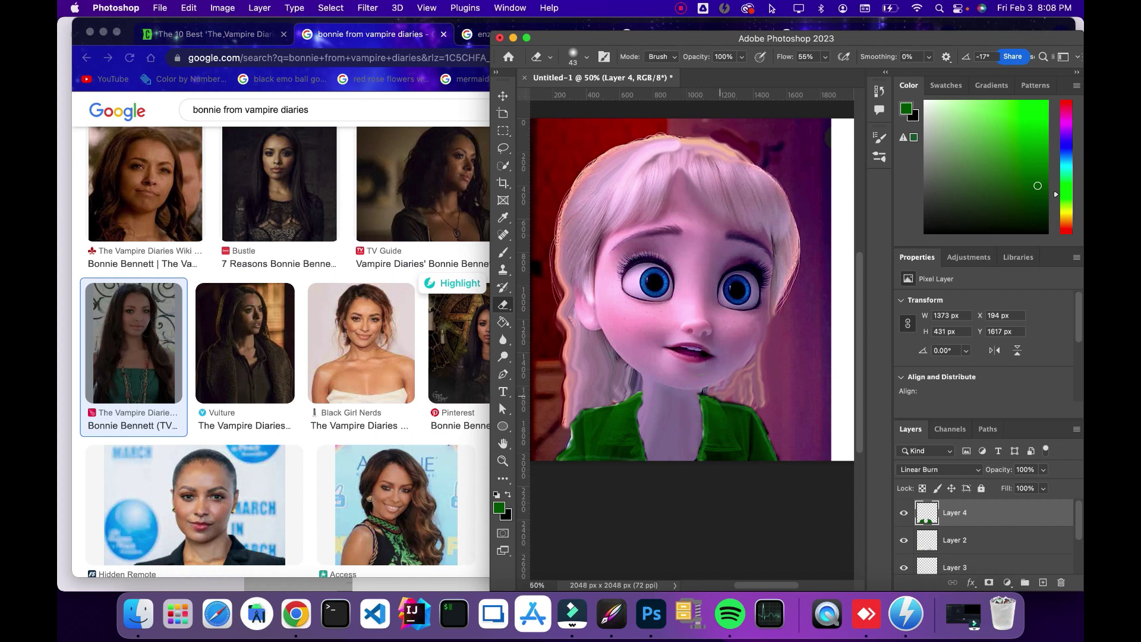
Blur the jacket's shoulder edge and paint green over its pale edges with a 68 px soft brush
{"action": "left_click", "coordinate": [502, 339]}
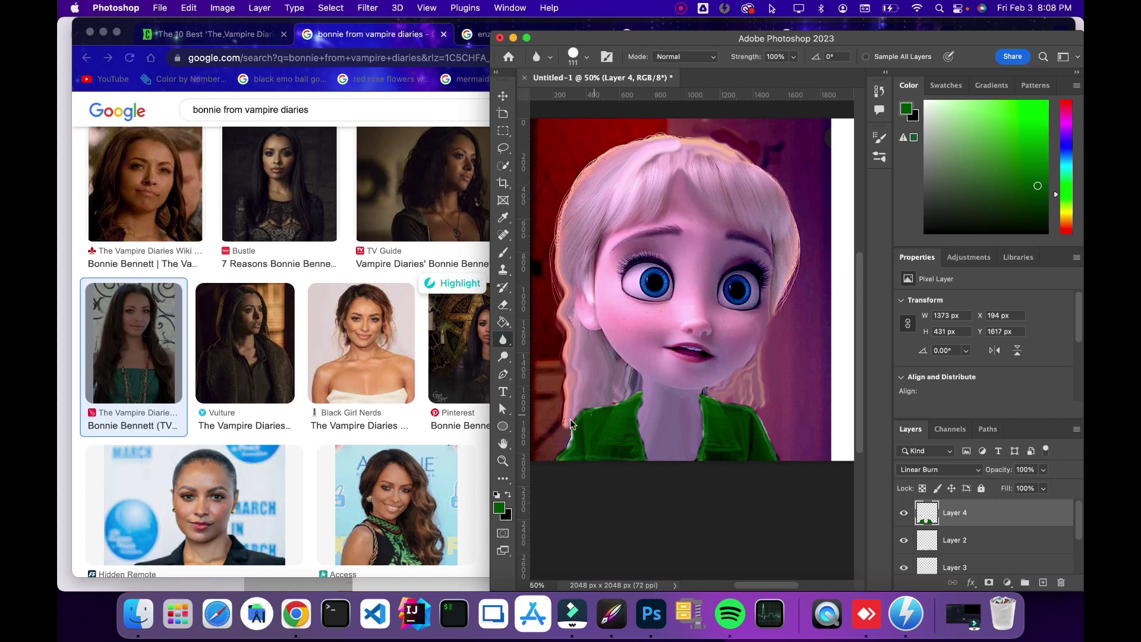
{"action": "mouse_move", "coordinate": [591, 414]}
{"action": "left_mouse_down"}
{"action": "mouse_move", "coordinate": [570, 435]}
{"action": "mouse_move", "coordinate": [570, 455]}
{"action": "mouse_move", "coordinate": [582, 440]}
{"action": "left_mouse_up"}
{"action": "left_click", "coordinate": [503, 252]}
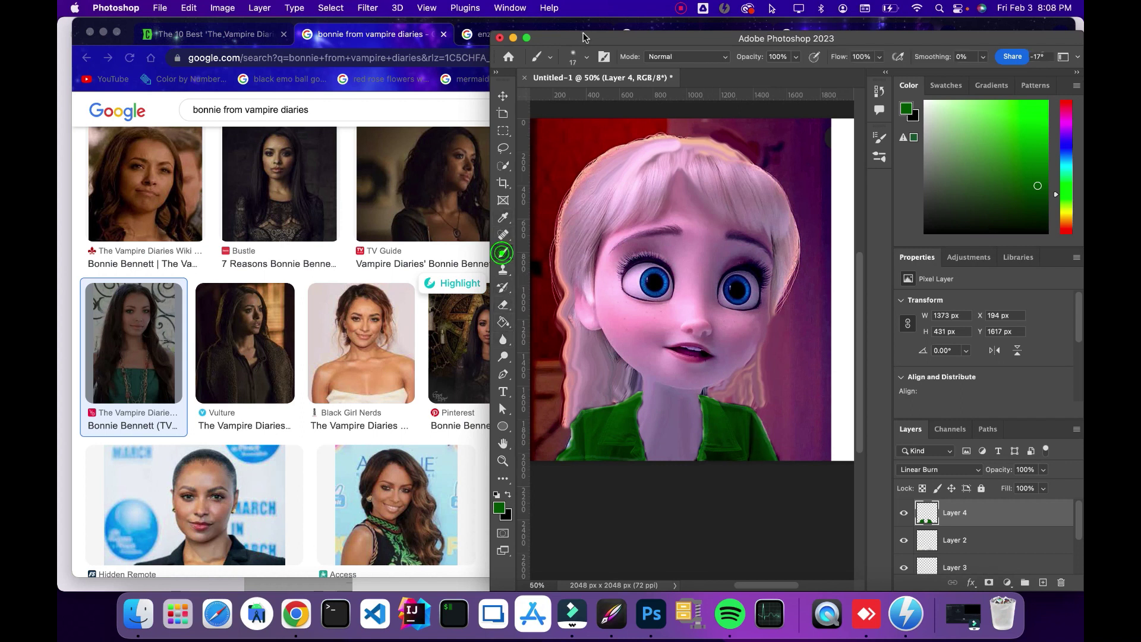
{"action": "left_click", "coordinate": [577, 55]}
{"action": "left_click", "coordinate": [594, 95]}
{"action": "left_click", "coordinate": [604, 451]}
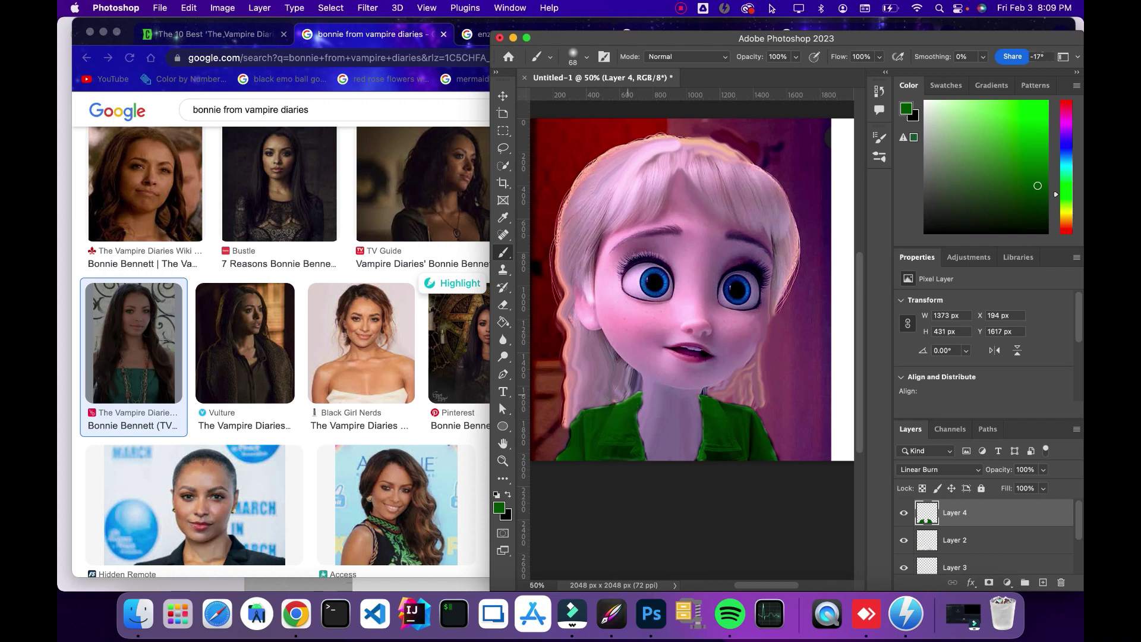
Set the foreground color to black and paint a black top inside the jacket opening on Layer 3
{"action": "left_click", "coordinate": [503, 96]}
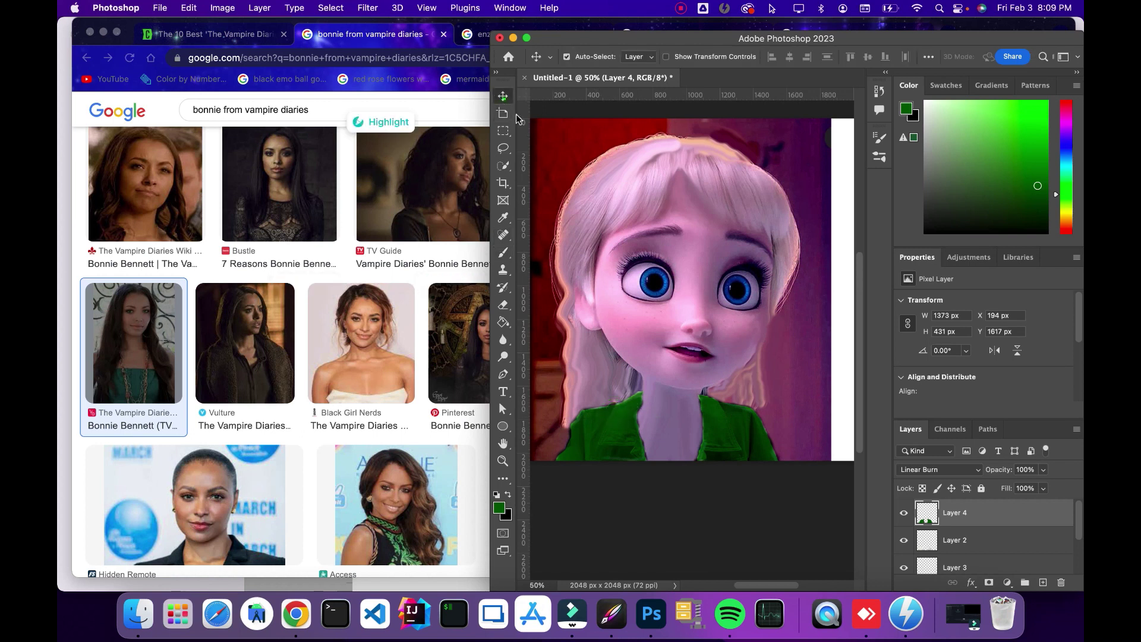
{"action": "left_click", "coordinate": [971, 541]}
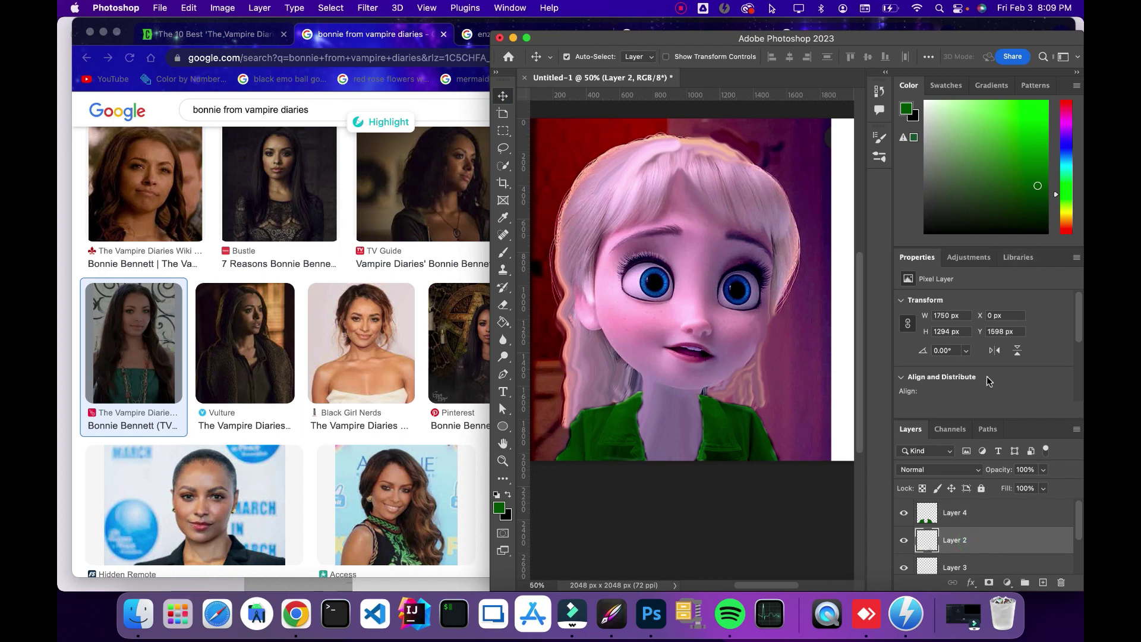
{"action": "left_click_drag", "start_coordinate": [1042, 198], "coordinate": [1047, 233]}
{"action": "left_click", "coordinate": [902, 540]}
{"action": "left_click", "coordinate": [903, 540]}
{"action": "left_click", "coordinate": [959, 562]}
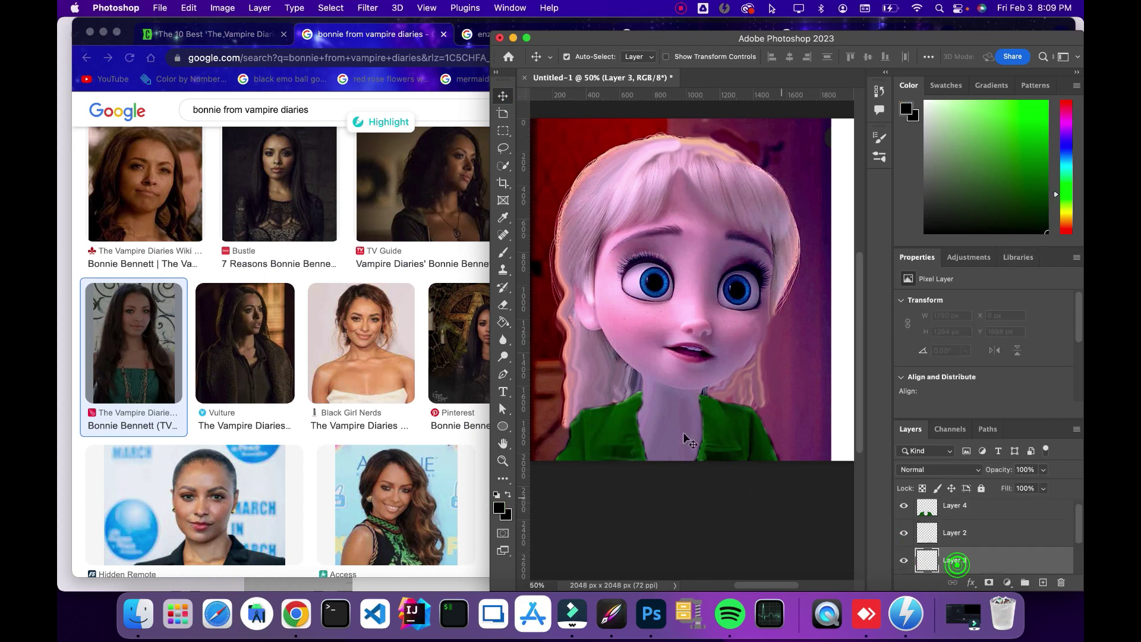
{"action": "left_click", "coordinate": [504, 254]}
{"action": "mouse_move", "coordinate": [655, 435]}
{"action": "left_mouse_down"}
{"action": "mouse_move", "coordinate": [640, 438]}
{"action": "mouse_move", "coordinate": [695, 441]}
{"action": "mouse_move", "coordinate": [655, 442]}
{"action": "mouse_move", "coordinate": [666, 452]}
{"action": "mouse_move", "coordinate": [649, 462]}
{"action": "left_mouse_up"}
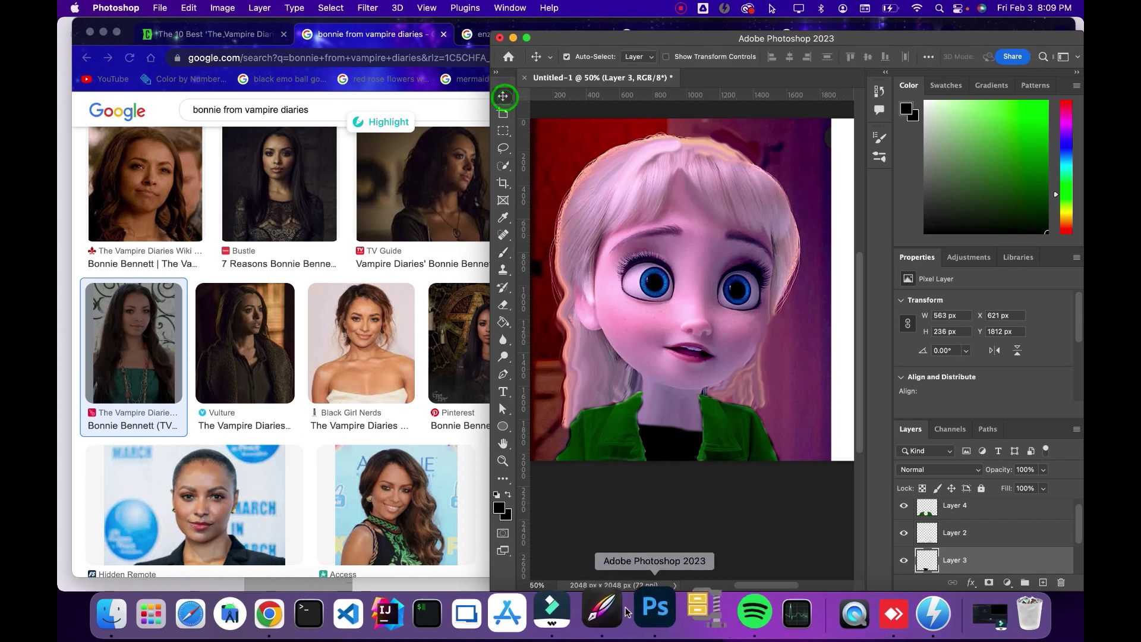
Open Vectornator behind Photoshop, select all the picture layers, copy them onto the Vectornator artboard, and minimize Photoshop
{"action": "left_click", "coordinate": [601, 611]}
{"action": "left_click", "coordinate": [646, 611]}
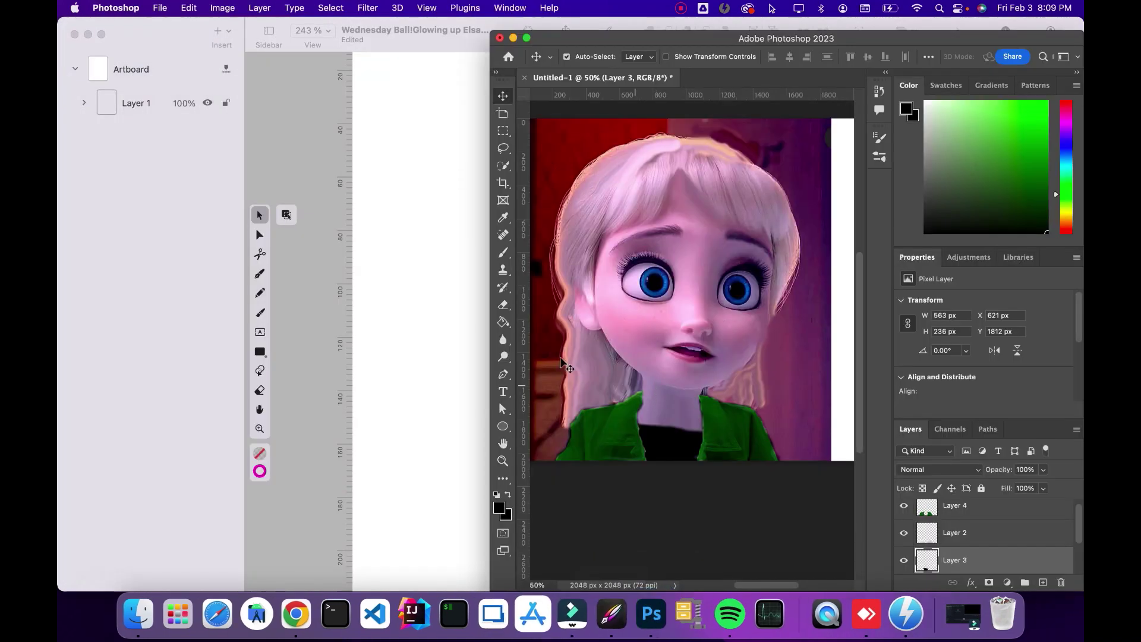
{"action": "left_click_drag", "start_coordinate": [633, 439], "coordinate": [664, 437]}
{"action": "left_click_drag", "start_coordinate": [719, 404], "coordinate": [713, 407]}
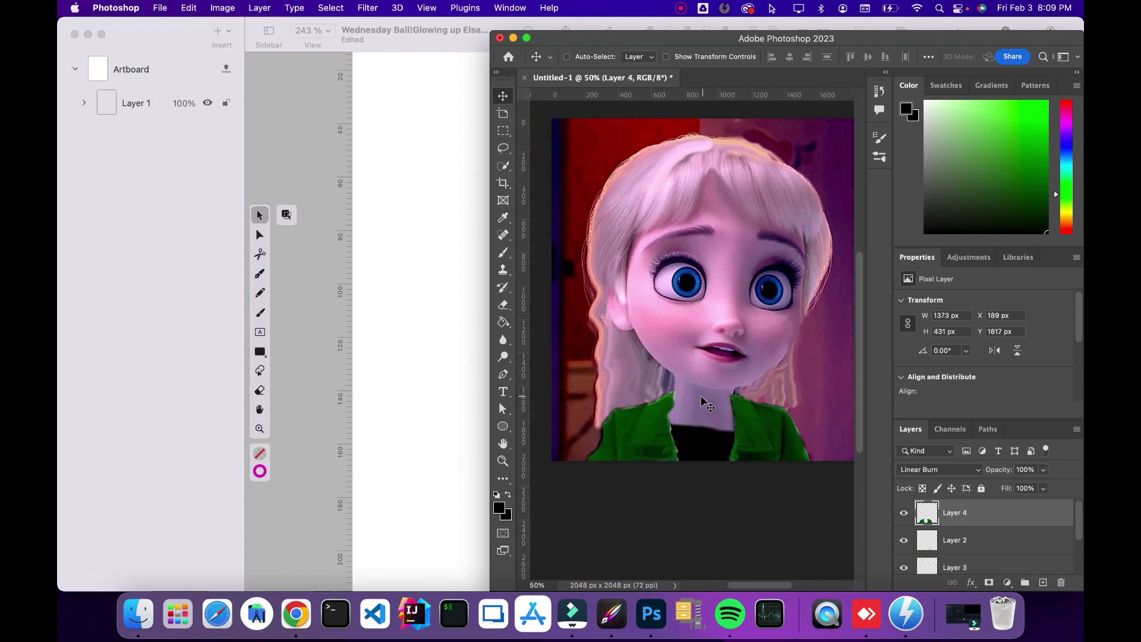
{"action": "left_click", "coordinate": [677, 342]}
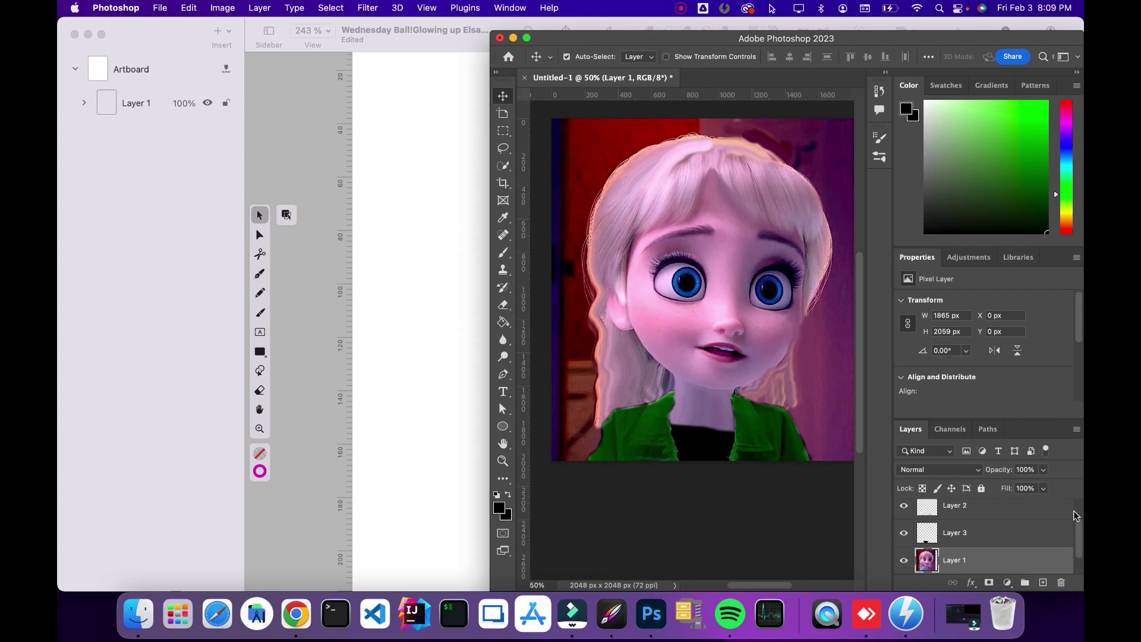
{"action": "scroll", "coordinate": [1070, 526], "scroll_direction": "up", "scroll_amount": 2}
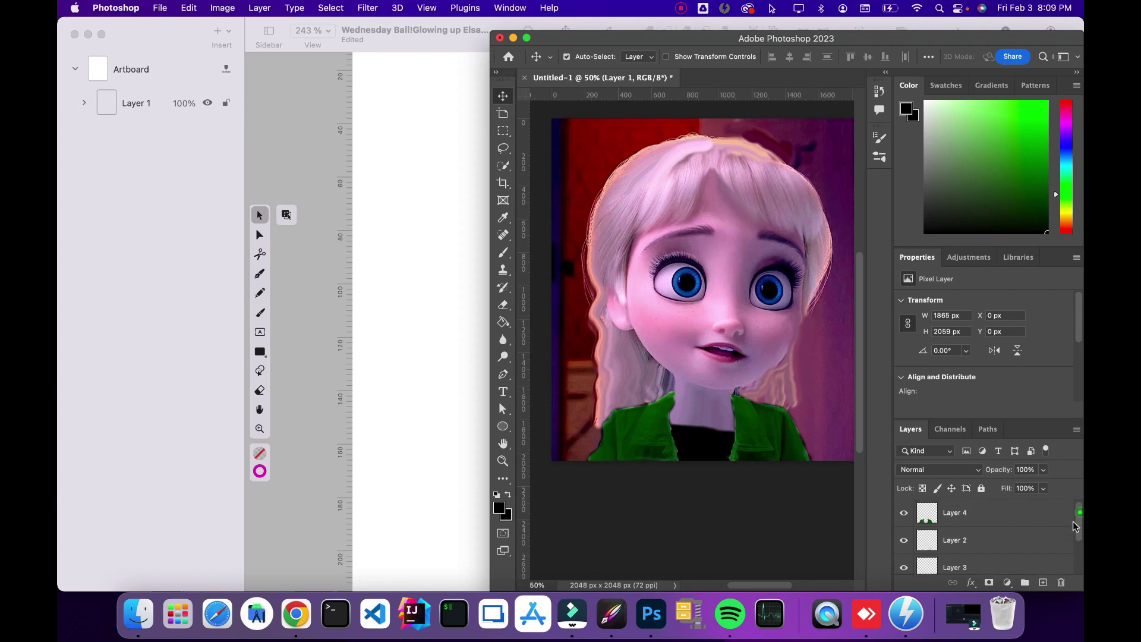
{"action": "left_click", "coordinate": [1028, 517], "text": "shift"}
{"action": "left_click_drag", "start_coordinate": [639, 408], "coordinate": [393, 404]}
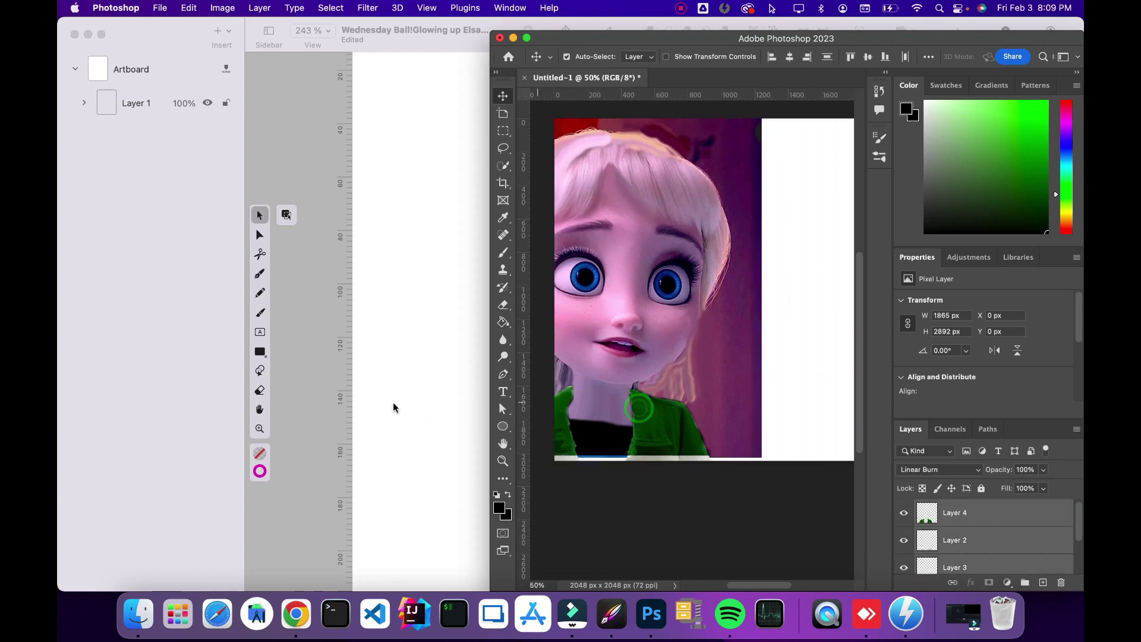
{"action": "left_click_drag", "start_coordinate": [507, 45], "coordinate": [507, 45]}
{"action": "left_click", "coordinate": [512, 37]}
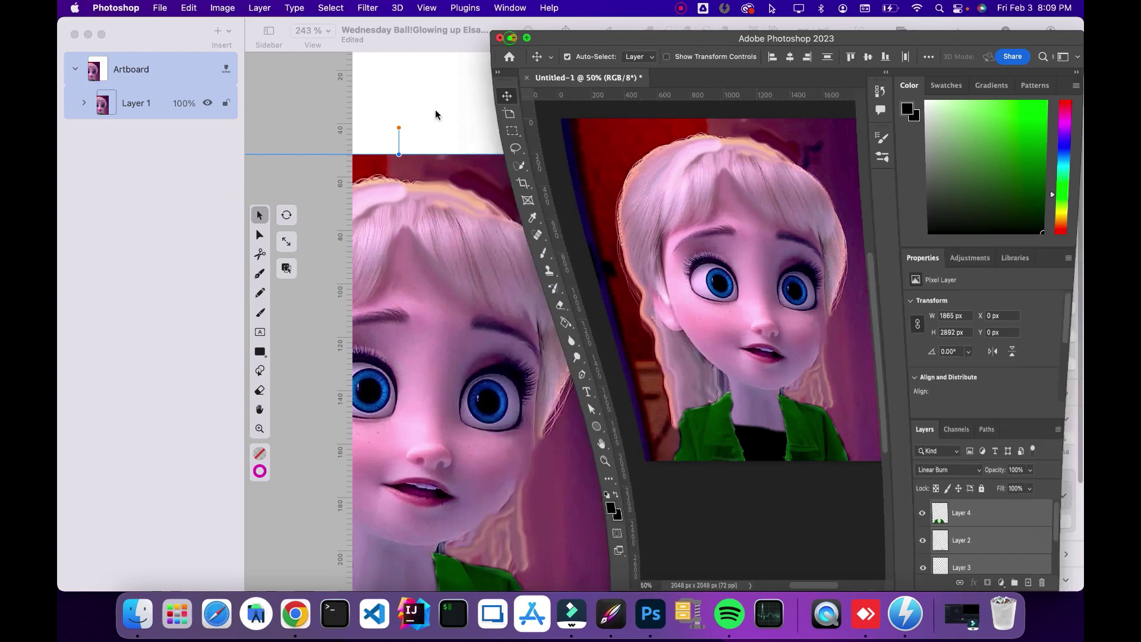
Add a new layer above the imported picture's layer in Vectornator
{"action": "left_click", "coordinate": [223, 32]}
{"action": "left_click", "coordinate": [225, 35]}
{"action": "left_click", "coordinate": [225, 35]}
{"action": "left_click", "coordinate": [234, 47]}
{"action": "left_click", "coordinate": [161, 108]}
Move the imported picture so it lines up with the upper edge of the artboard
{"action": "left_click_drag", "start_coordinate": [491, 376], "coordinate": [593, 307]}
{"action": "left_click_drag", "start_coordinate": [459, 357], "coordinate": [500, 350]}
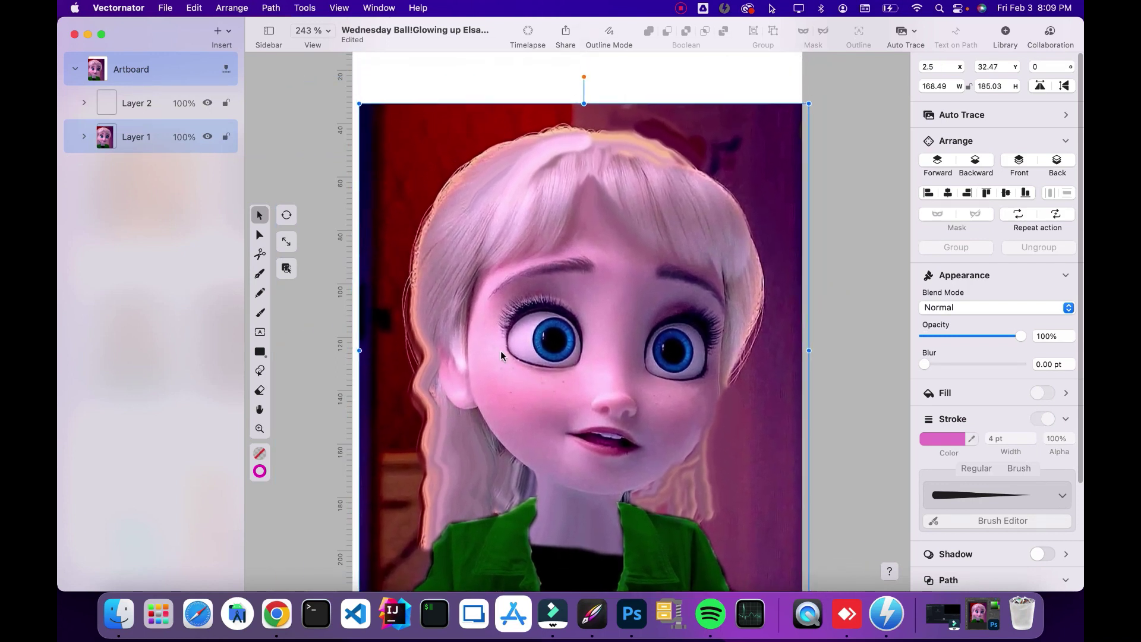
{"action": "left_click", "coordinate": [258, 409]}
{"action": "left_click_drag", "start_coordinate": [397, 474], "coordinate": [383, 386]}
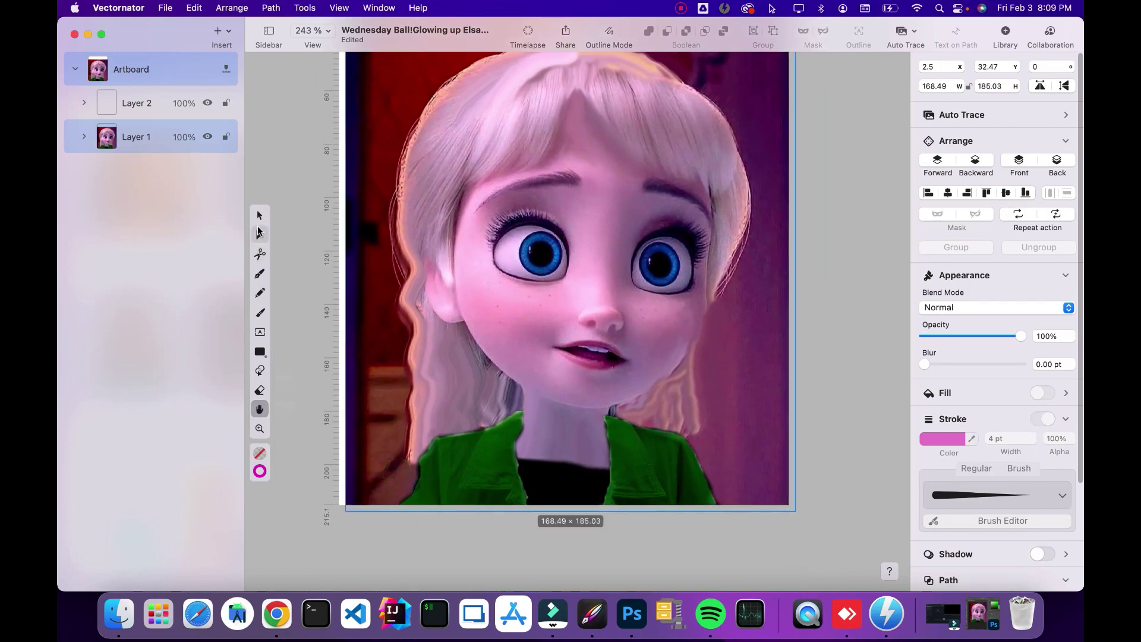
{"action": "left_click", "coordinate": [258, 221]}
{"action": "mouse_move", "coordinate": [594, 412]}
{"action": "left_mouse_down"}
{"action": "mouse_move", "coordinate": [578, 401]}
{"action": "mouse_move", "coordinate": [588, 406]}
{"action": "left_mouse_up"}
{"action": "left_click", "coordinate": [259, 409]}
{"action": "left_click", "coordinate": [259, 428]}
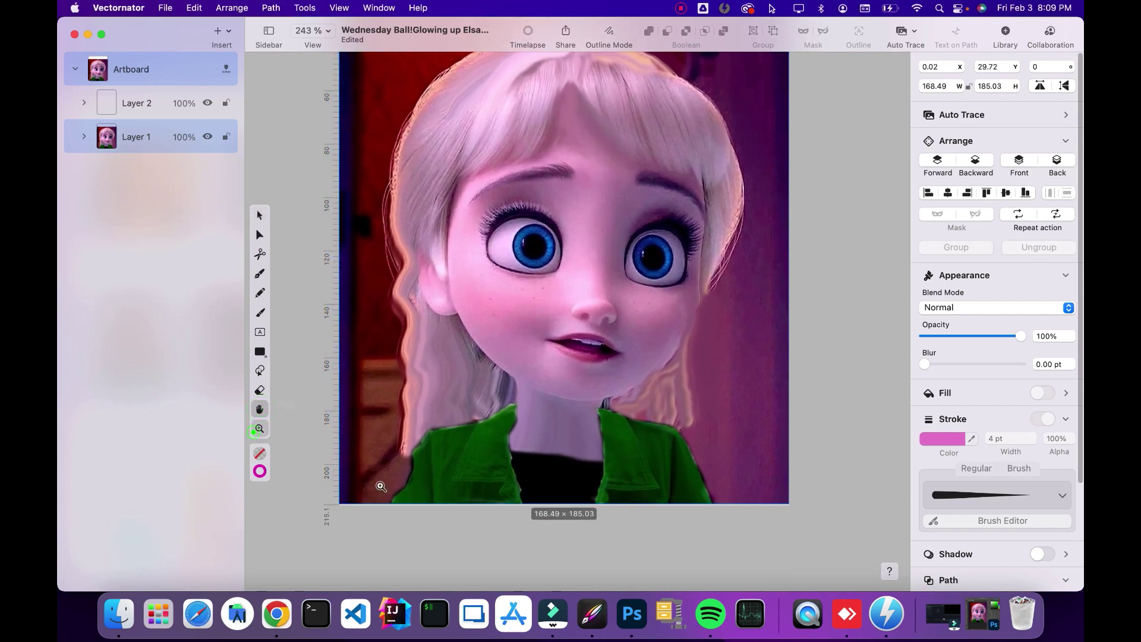
{"action": "left_click", "coordinate": [434, 511], "text": "alt"}
{"action": "left_click", "coordinate": [430, 511], "text": "alt"}
{"action": "left_click", "coordinate": [260, 214]}
{"action": "left_click_drag", "start_coordinate": [526, 367], "coordinate": [524, 321]}
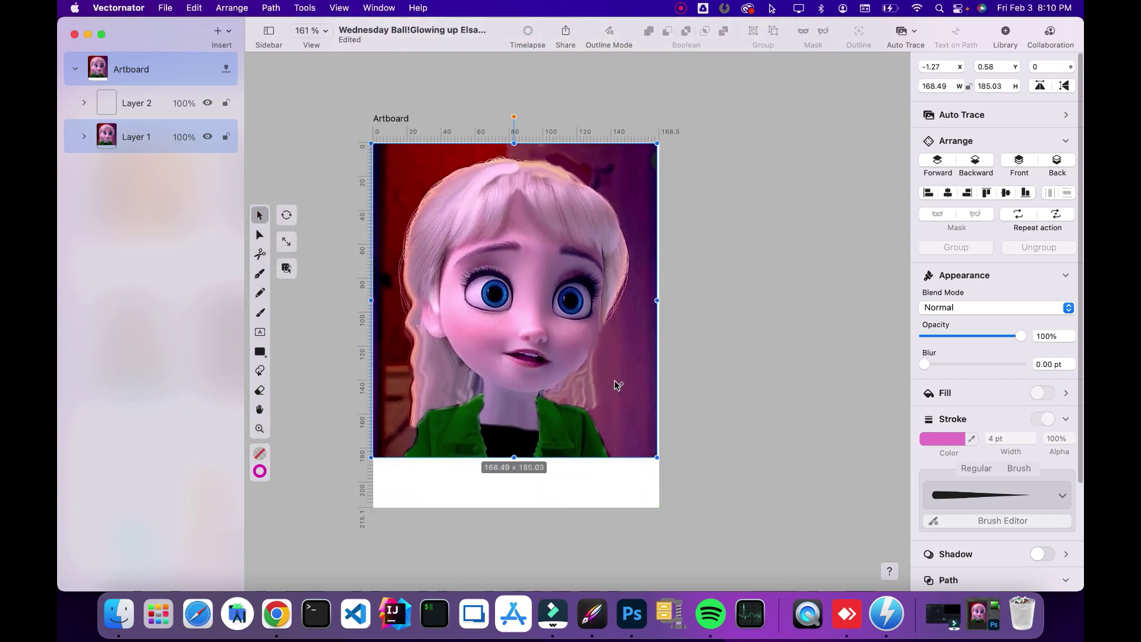
Enlarge the picture to cover the full artboard height and shift it to centre the character
{"action": "key", "text": "super+t"}
{"action": "left_click", "coordinate": [766, 470]}
{"action": "left_click_drag", "start_coordinate": [658, 457], "coordinate": [707, 509]}
{"action": "mouse_move", "coordinate": [615, 417]}
{"action": "left_mouse_down"}
{"action": "mouse_move", "coordinate": [599, 410]}
{"action": "mouse_move", "coordinate": [607, 422]}
{"action": "left_mouse_up"}
{"action": "left_click_drag", "start_coordinate": [601, 419], "coordinate": [594, 416]}
{"action": "left_click", "coordinate": [737, 411]}
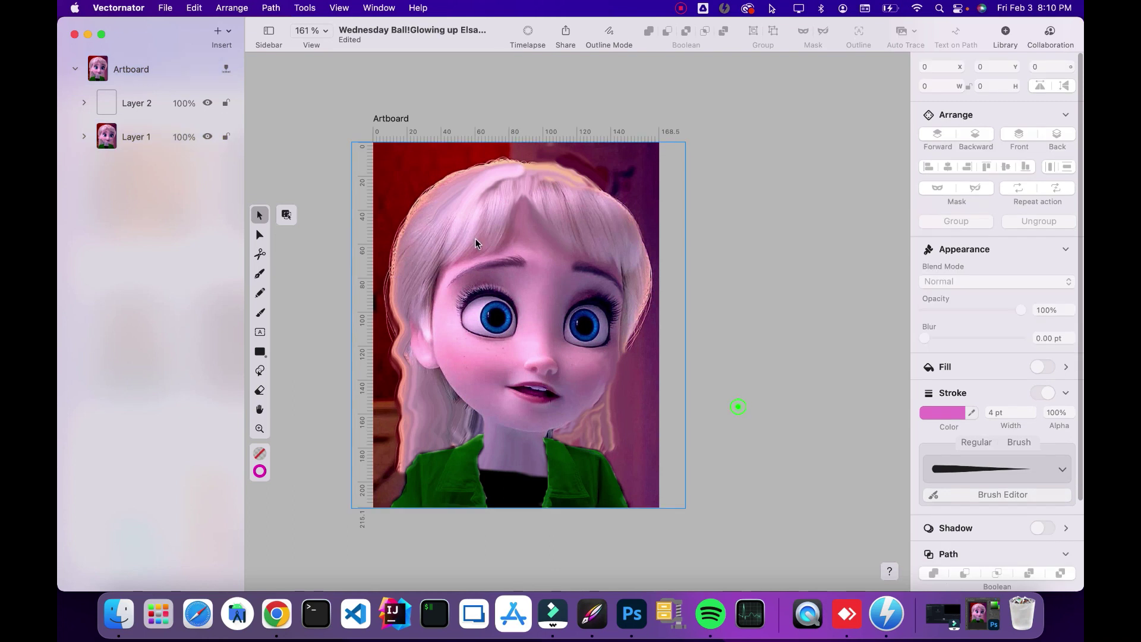
Make Layer 2 active with the Brush tool, switch to Chrome and copy the Bonnie Bennett photo with the green top
{"action": "left_click", "coordinate": [148, 108]}
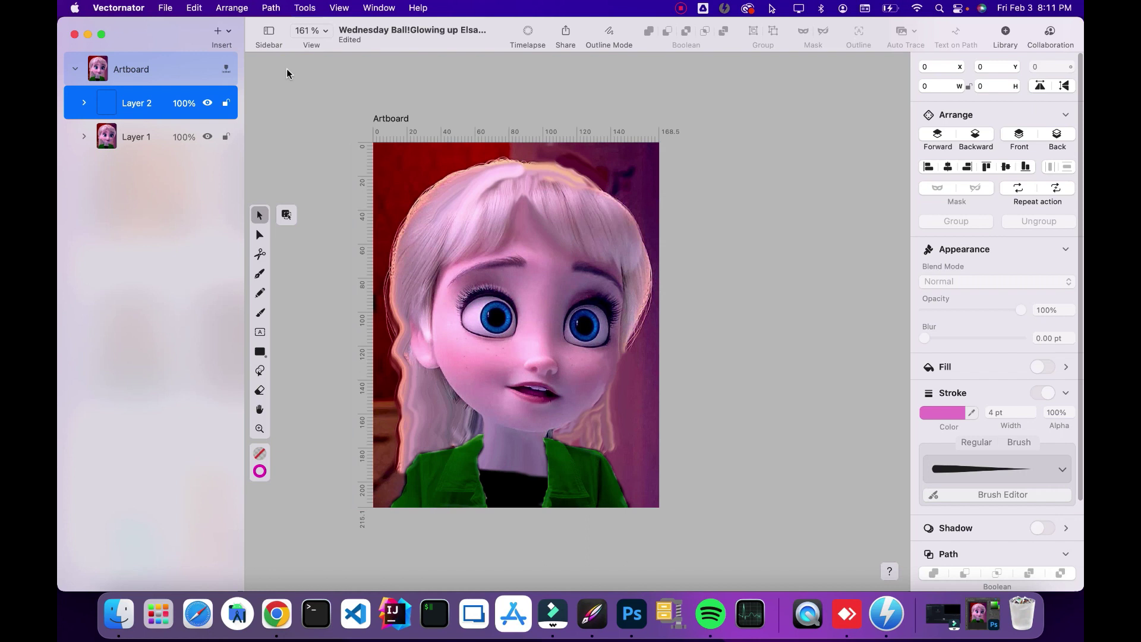
{"action": "left_click", "coordinate": [260, 312]}
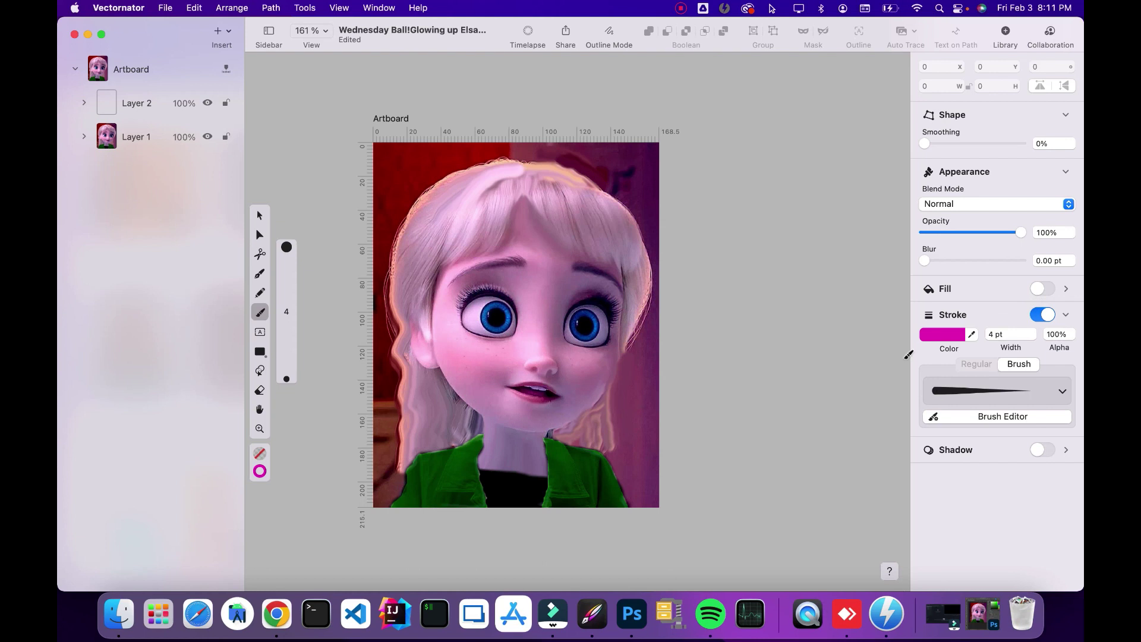
{"action": "left_click", "coordinate": [276, 614]}
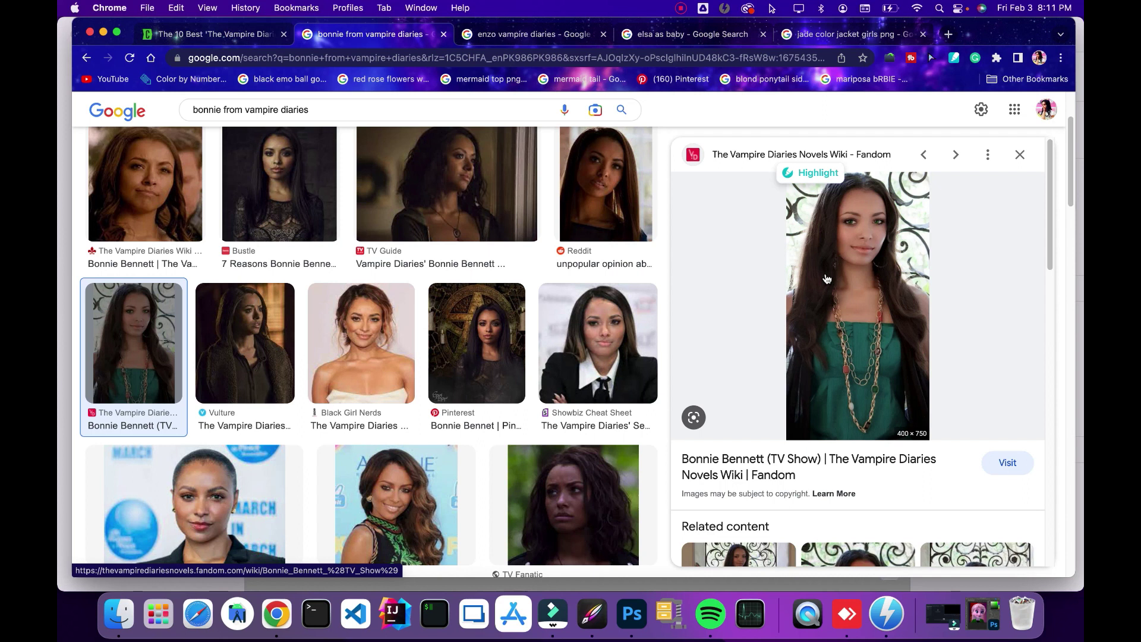
{"action": "right_click", "coordinate": [860, 315]}
{"action": "left_click", "coordinate": [889, 466]}
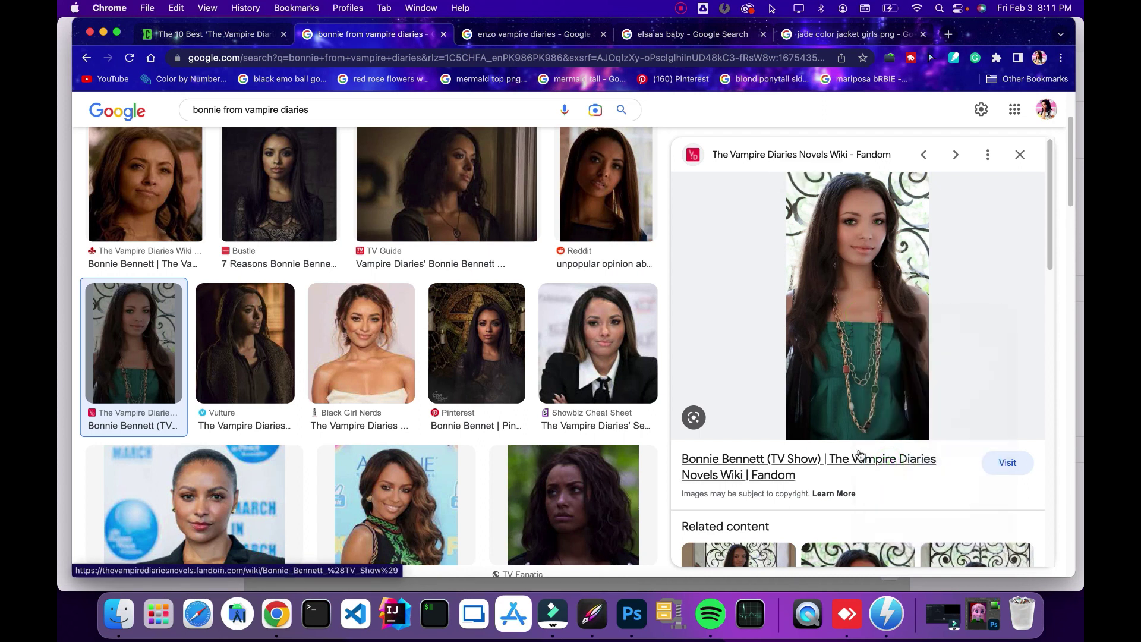
Switch back to Vectornator, paste the Bonnie reference photo onto Layer 2 and activate the Selection tool
{"action": "left_click", "coordinate": [632, 614]}
{"action": "left_click", "coordinate": [598, 615]}
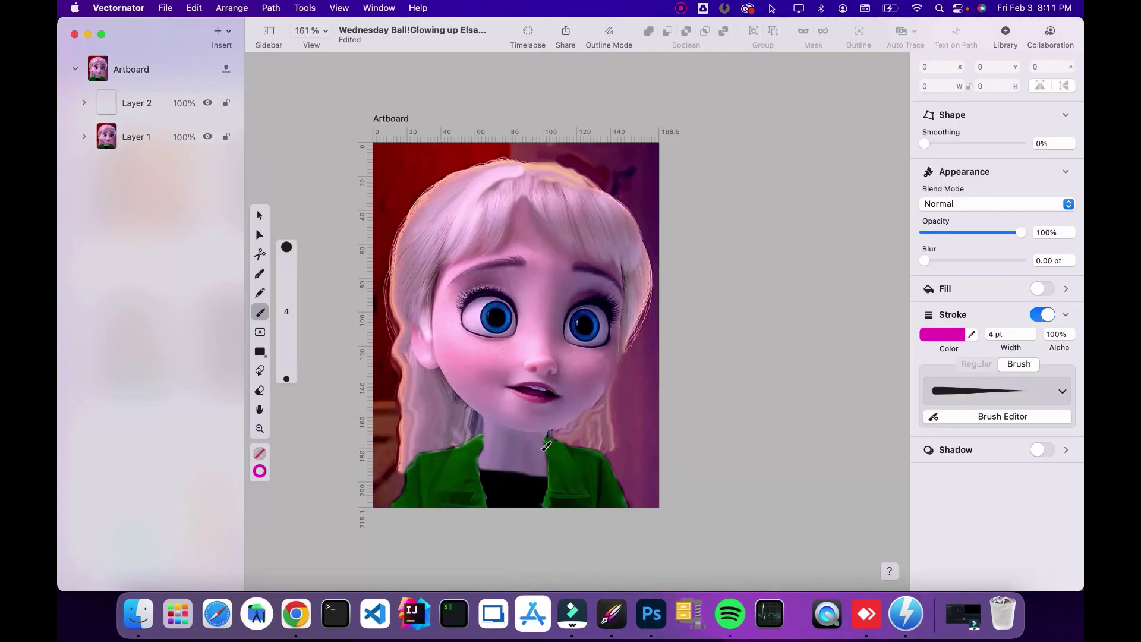
{"action": "key", "text": "super+v"}
{"action": "key", "text": "v"}
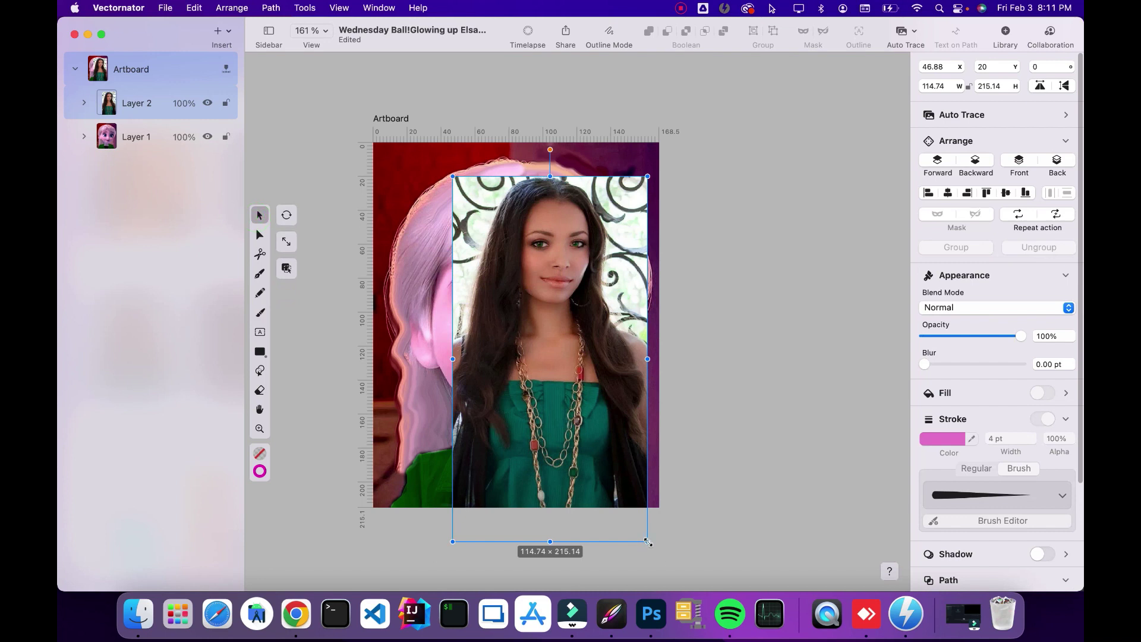
Shrink the Bonnie photo on Layer 2 to about 33.5 × 65.7 and place it in the artboard's upper-left corner
{"action": "key", "text": "super+a"}
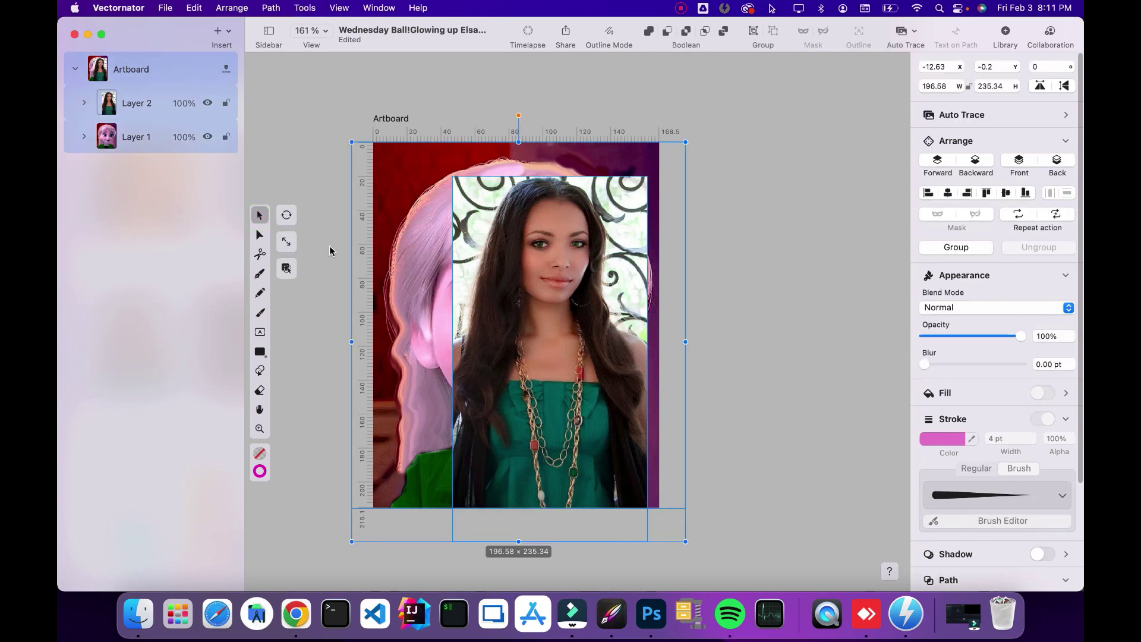
{"action": "left_click", "coordinate": [174, 103]}
{"action": "left_click_drag", "start_coordinate": [647, 541], "coordinate": [530, 332]}
{"action": "left_click_drag", "start_coordinate": [502, 265], "coordinate": [417, 232]}
{"action": "left_click_drag", "start_coordinate": [449, 298], "coordinate": [431, 252]}
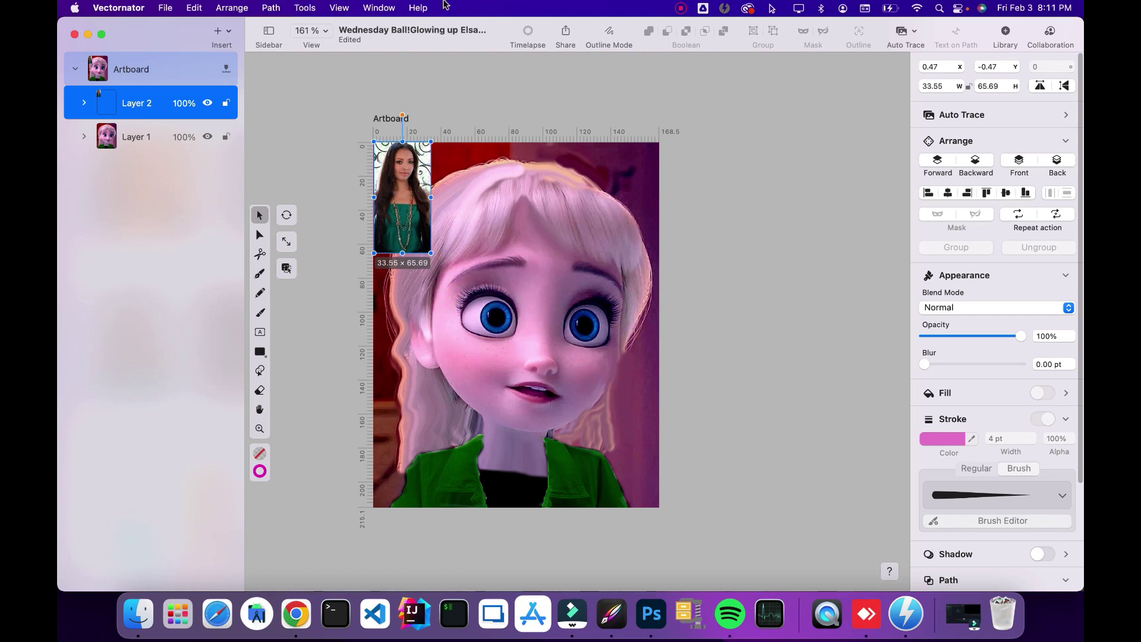